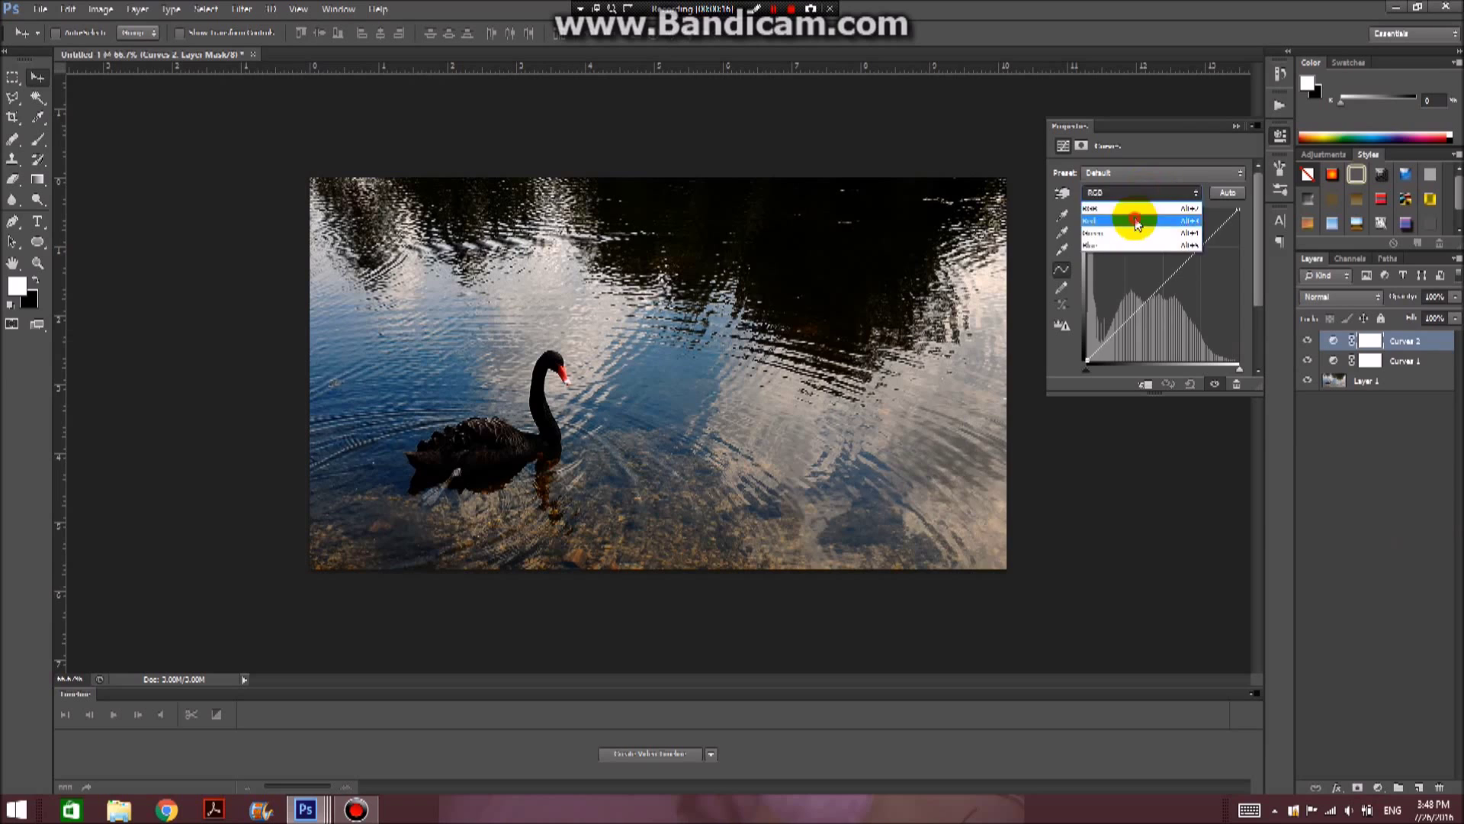
- Brighten the red channel of the second Curves layer by pulling its white point inward
drag(1236, 211, 1204, 209)
drag(1087, 360, 1088, 356)
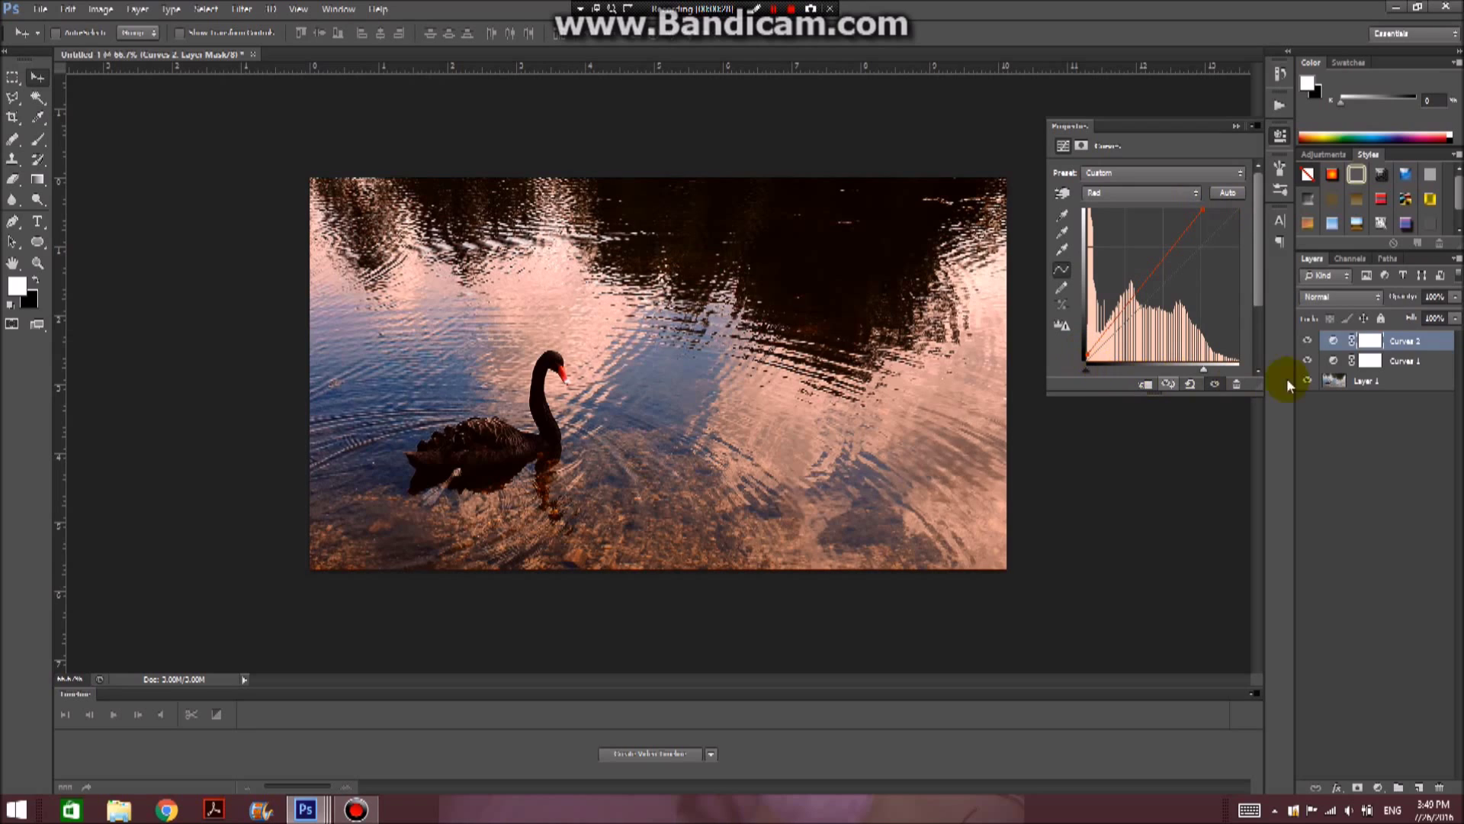
click(1357, 788)
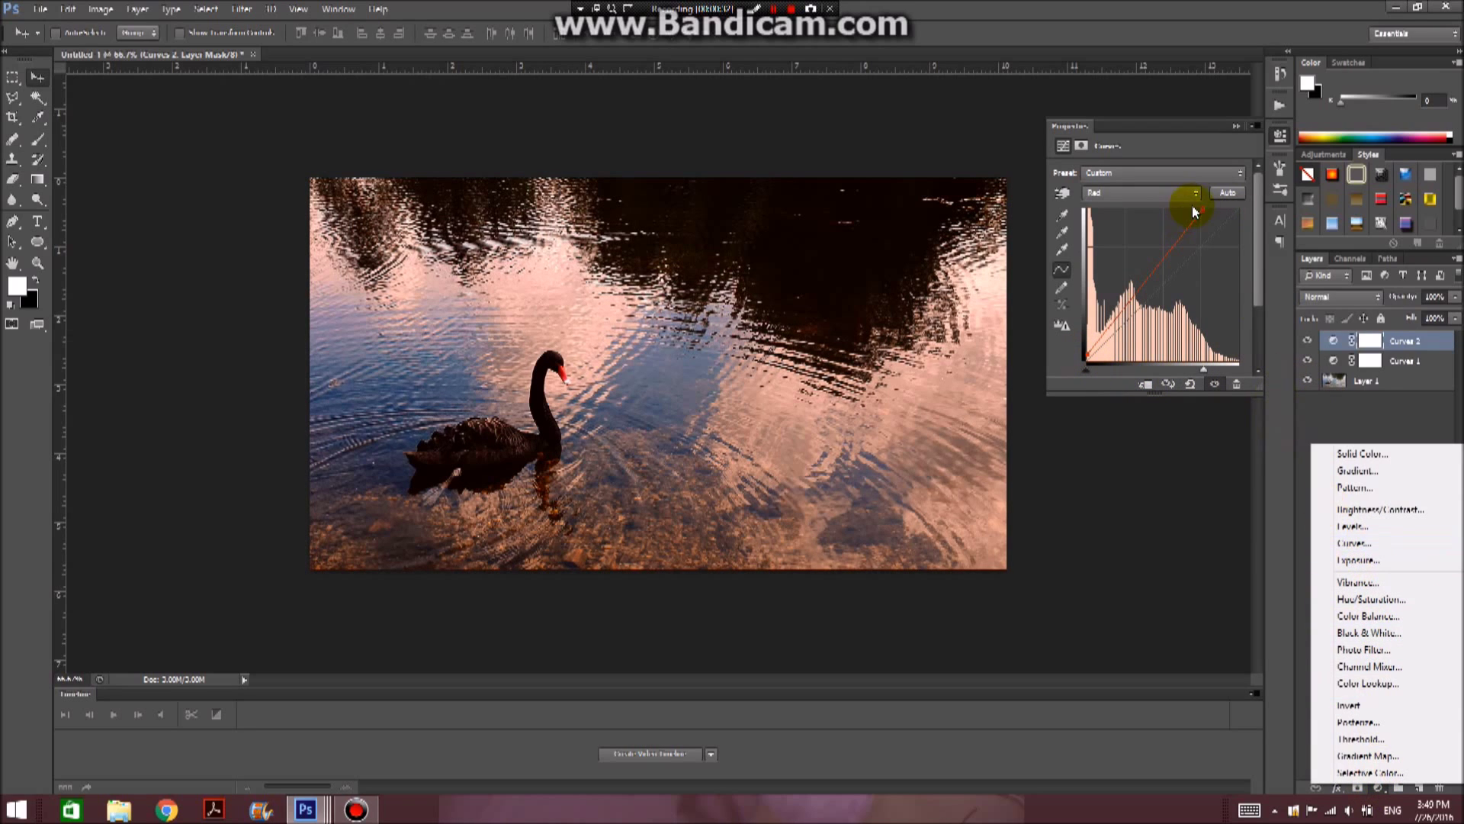
click(1193, 205)
drag(1204, 208, 1207, 209)
- Add a third Curves adjustment layer and, in the green channel, slightly lower the highlights and pull the black point inward
click(1379, 787)
click(1373, 539)
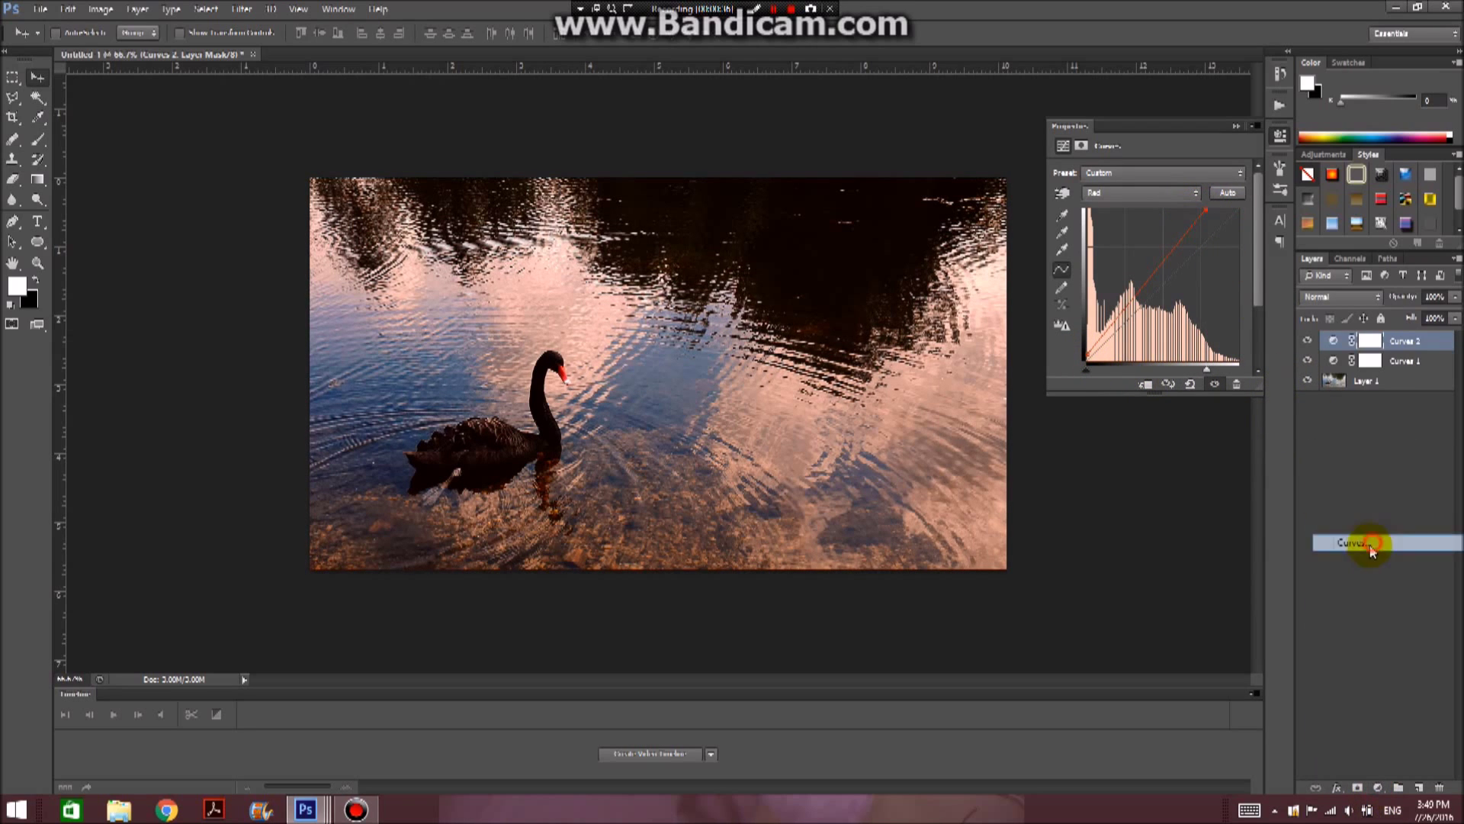
click(1160, 194)
click(1134, 235)
click(1237, 209)
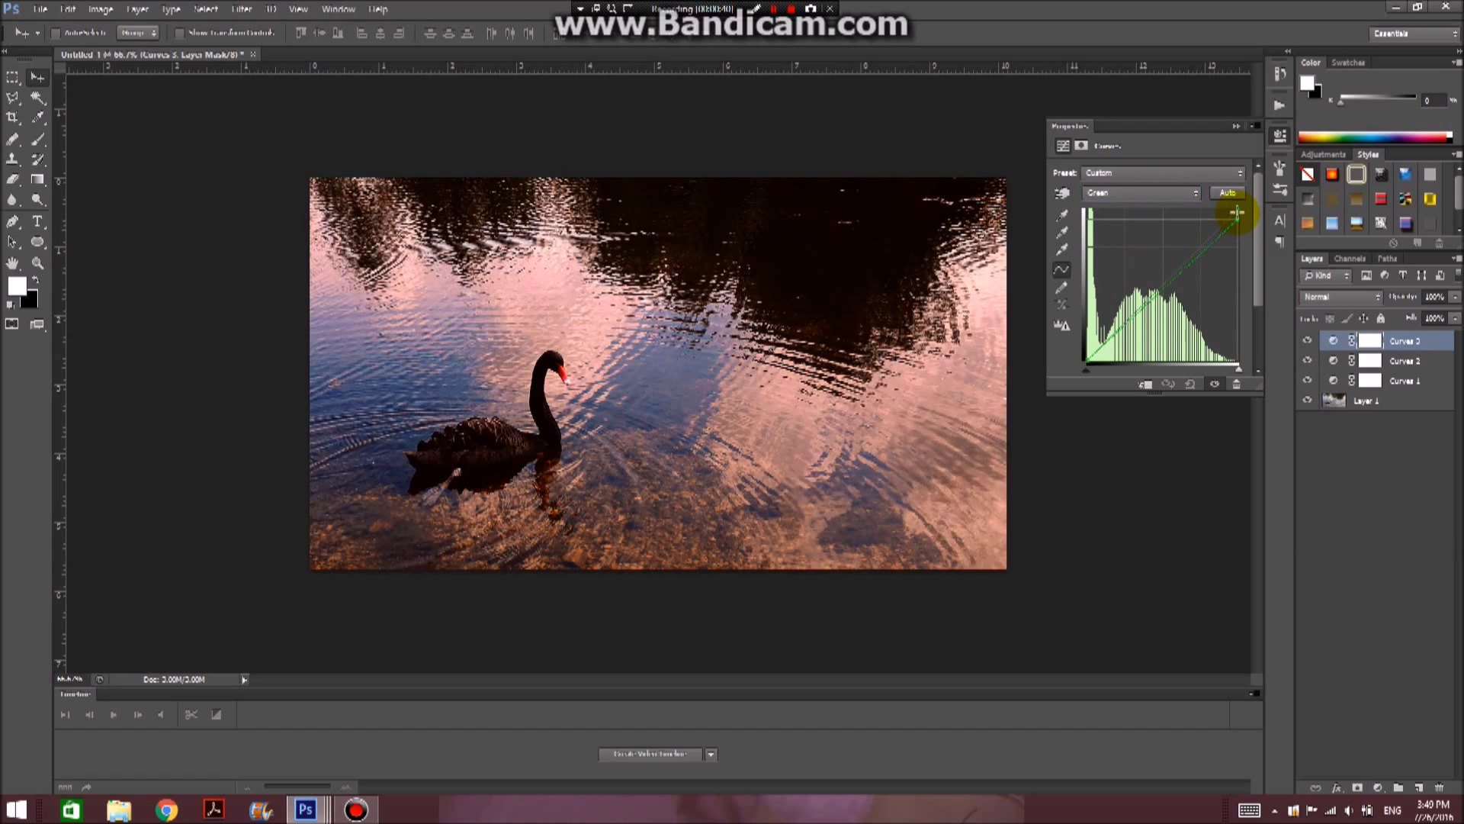
mouse_move(1087, 359)
mouse_down()
mouse_move(1102, 353)
mouse_move(1088, 361)
mouse_up()
drag(1239, 210, 1248, 197)
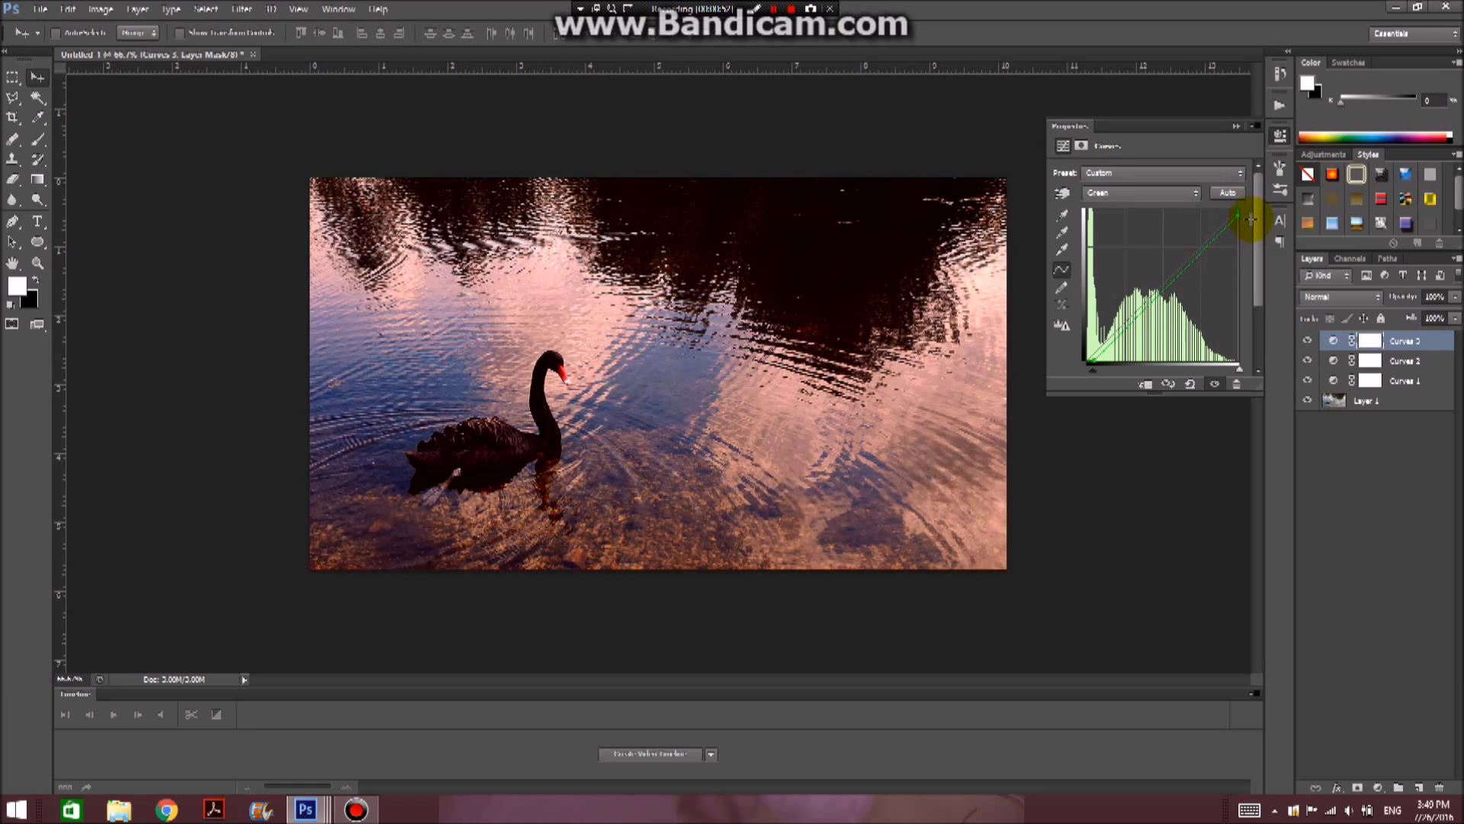
- Add a fourth Curves adjustment layer and lower the white point of its blue channel by about a quarter
click(1378, 787)
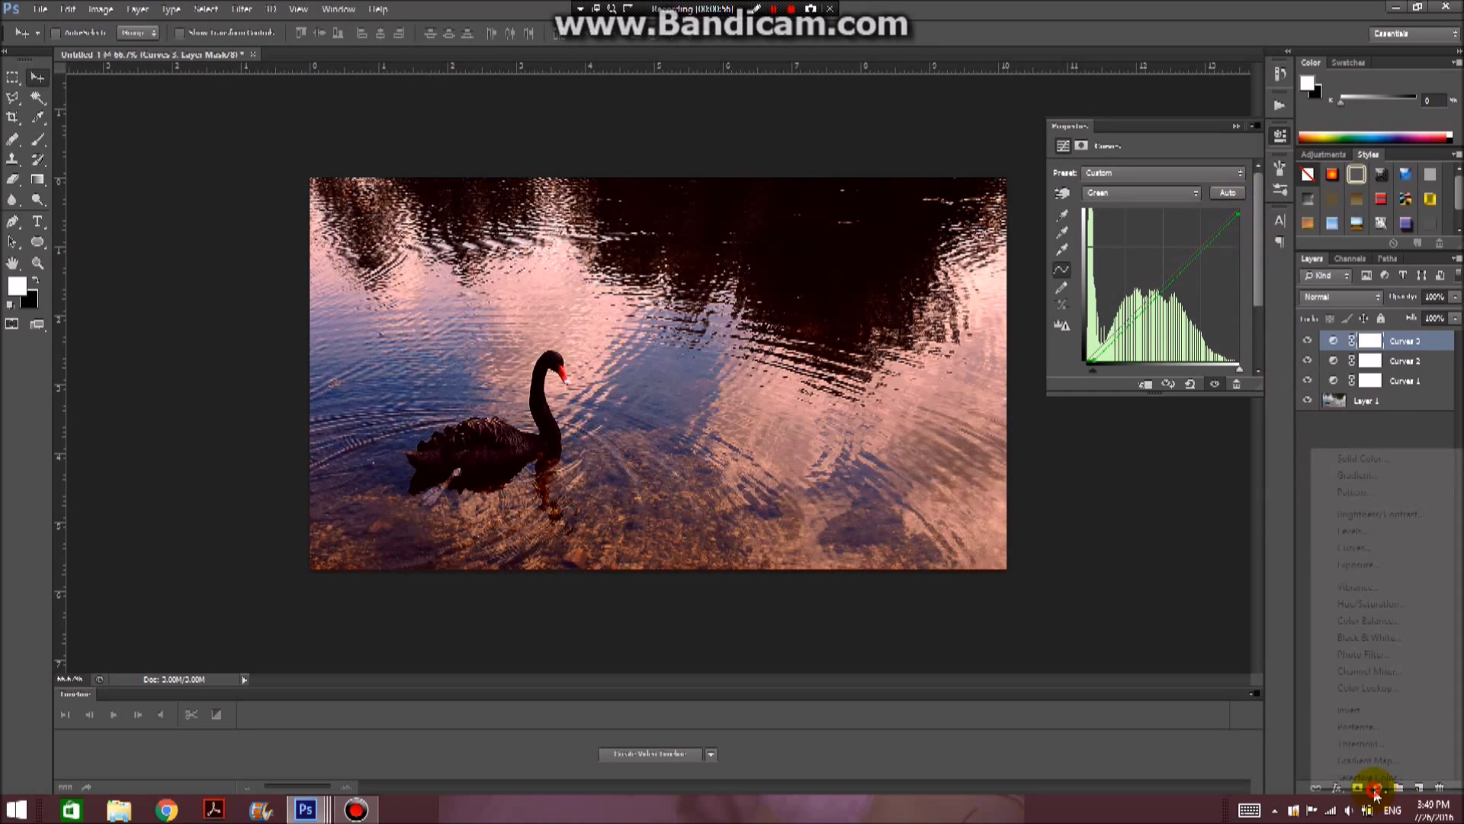
click(1373, 552)
click(1129, 192)
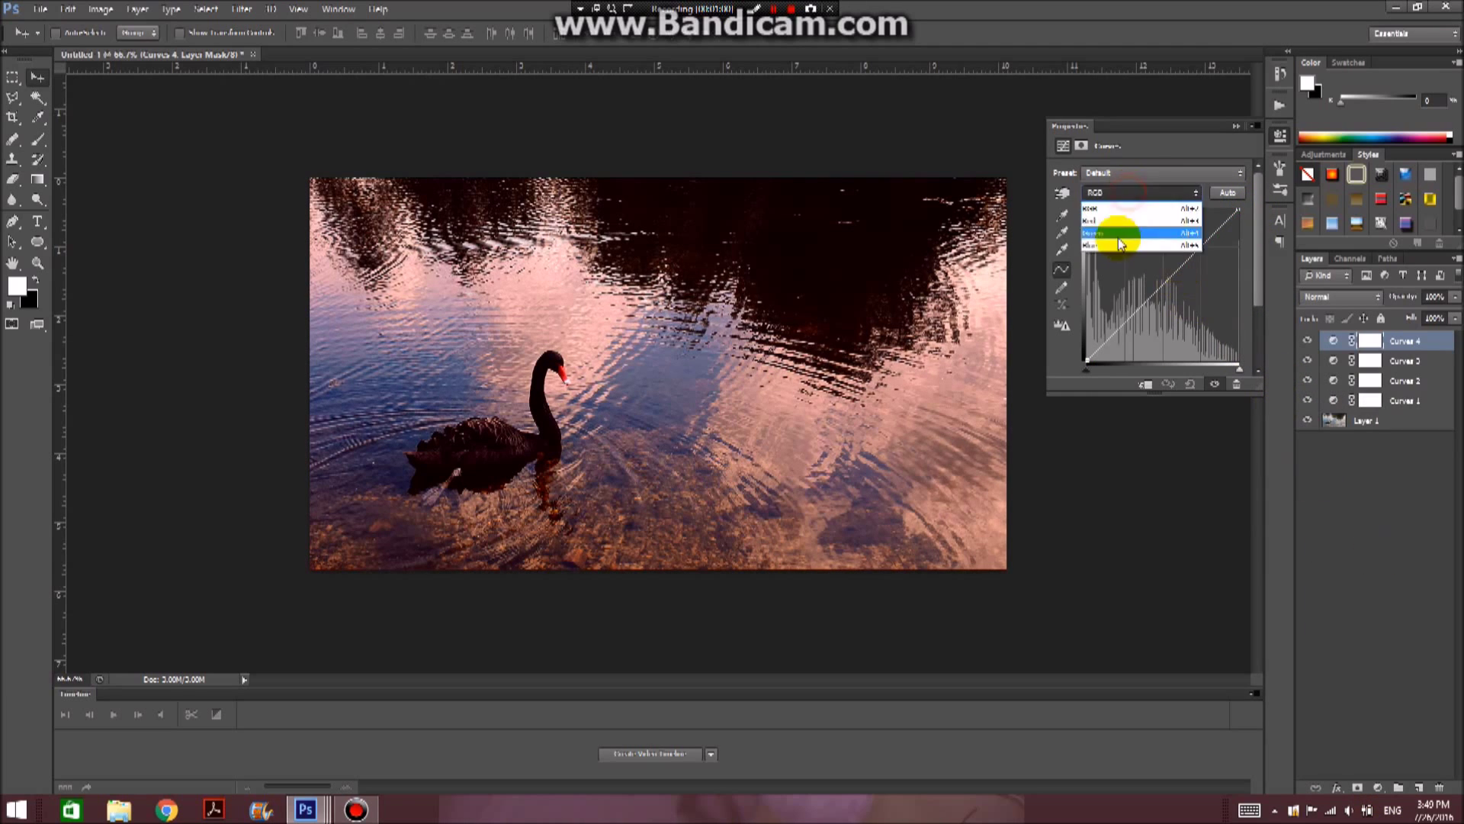
click(1118, 232)
drag(1237, 211, 1245, 254)
drag(1087, 361, 1076, 363)
drag(1241, 251, 1247, 247)
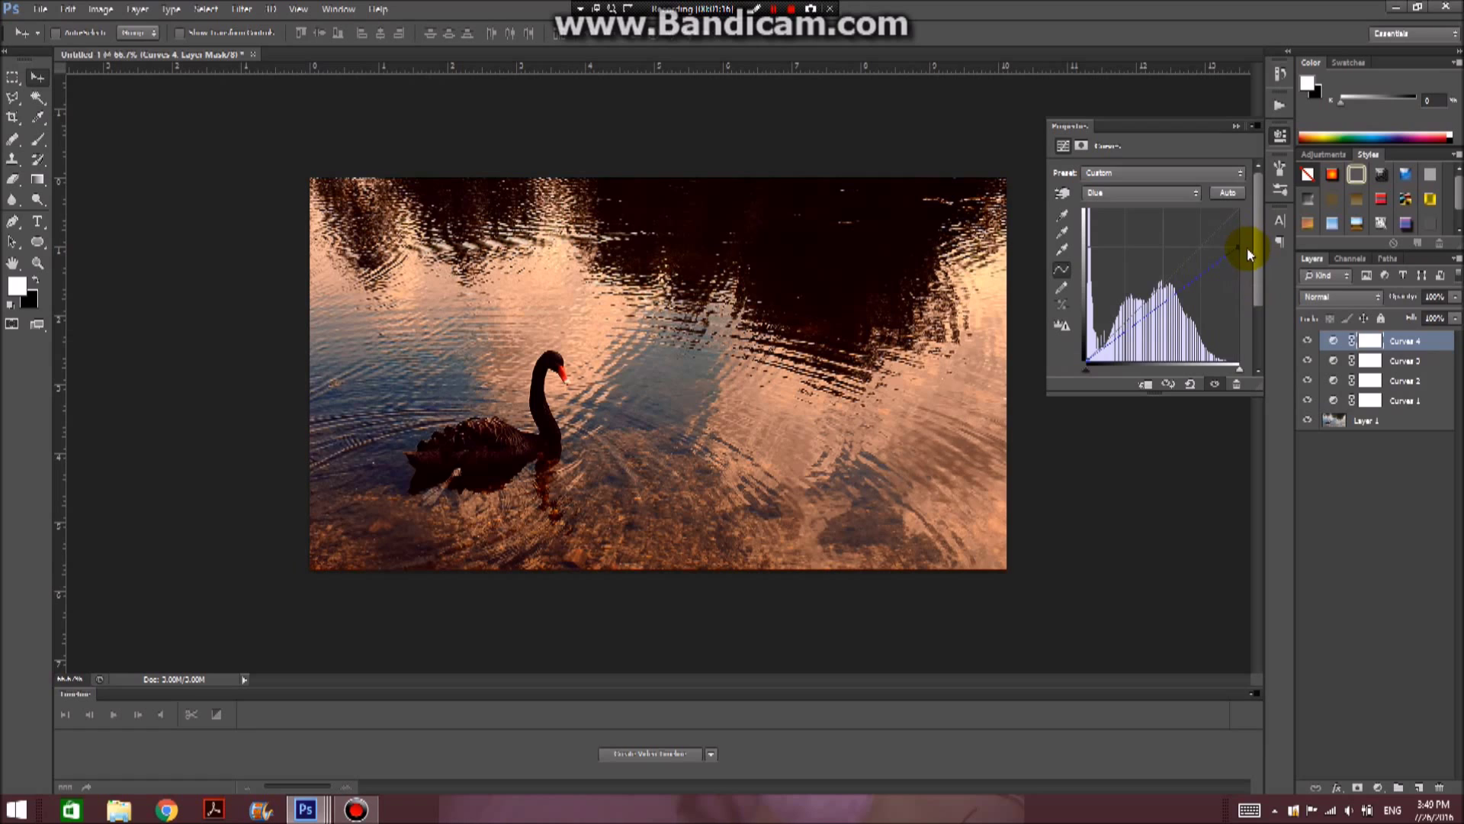
- Add a fifth Curves adjustment layer and pull the RGB white and black points slightly inward for more contrast
click(1377, 788)
click(1390, 546)
mouse_move(1238, 212)
mouse_down()
mouse_move(1226, 206)
mouse_move(1245, 203)
mouse_move(1225, 206)
mouse_up()
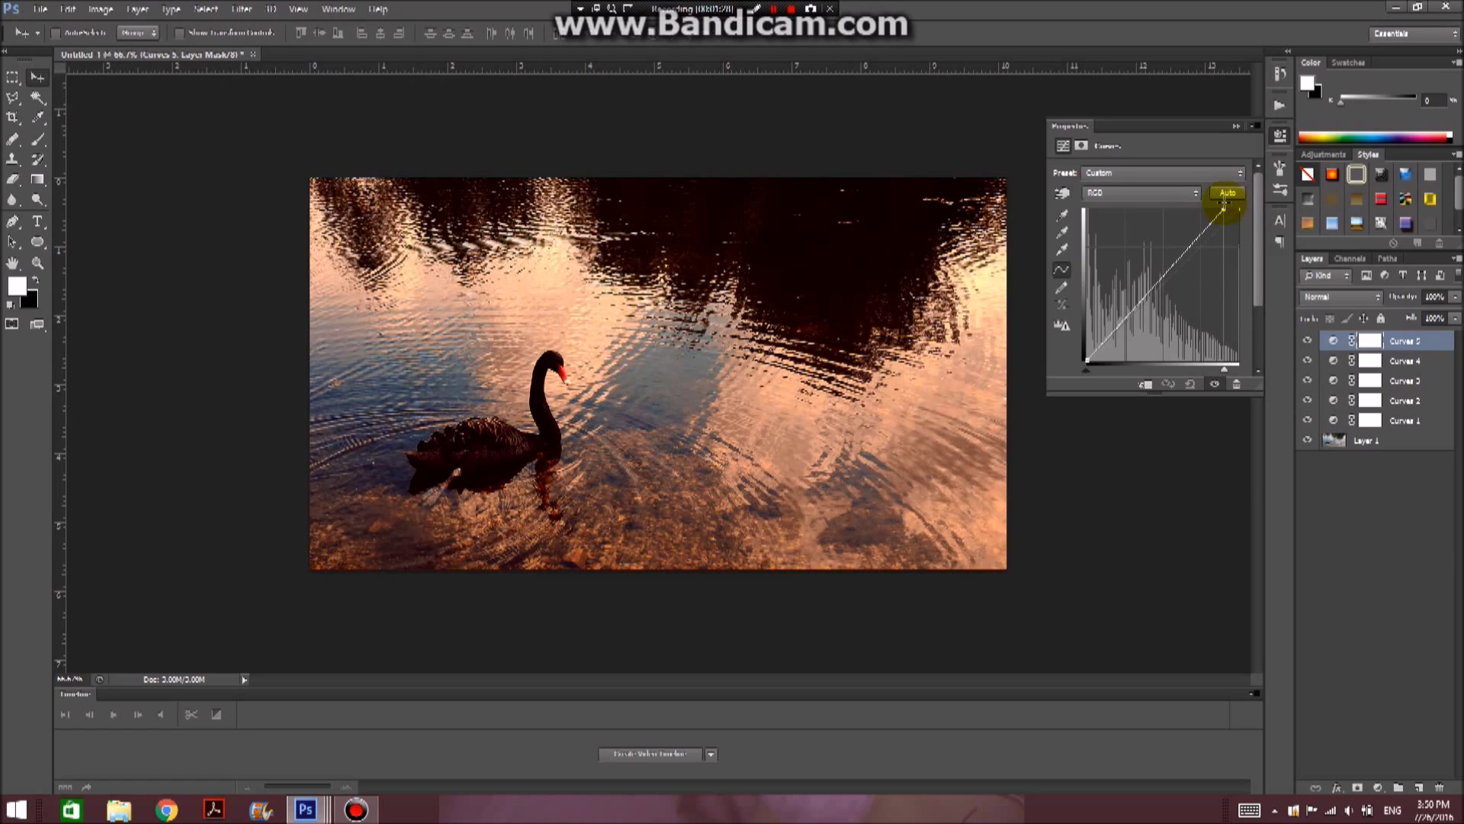
drag(1085, 355, 1098, 354)
drag(1225, 212, 1225, 207)
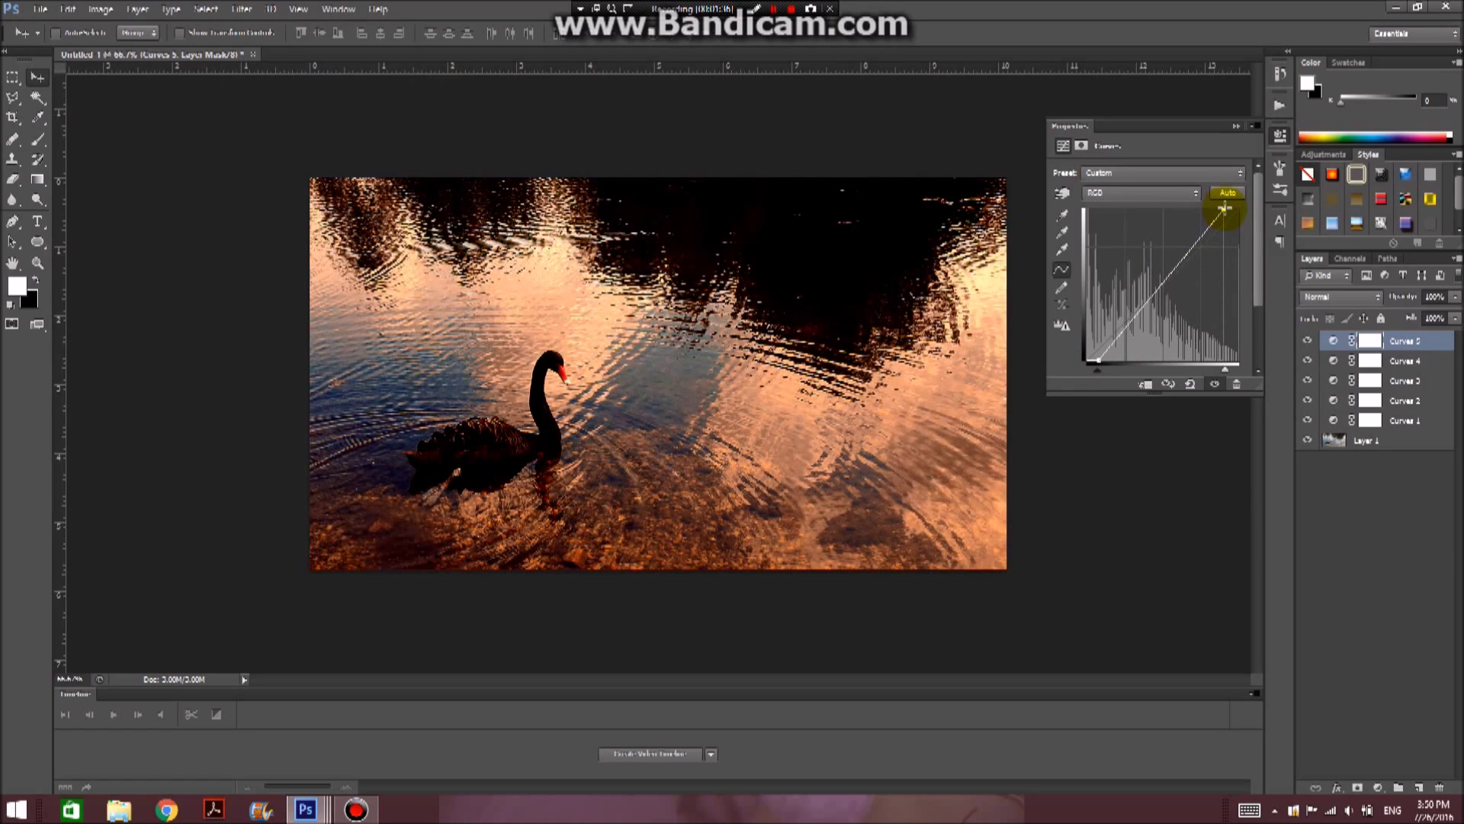
drag(1099, 359, 1096, 358)
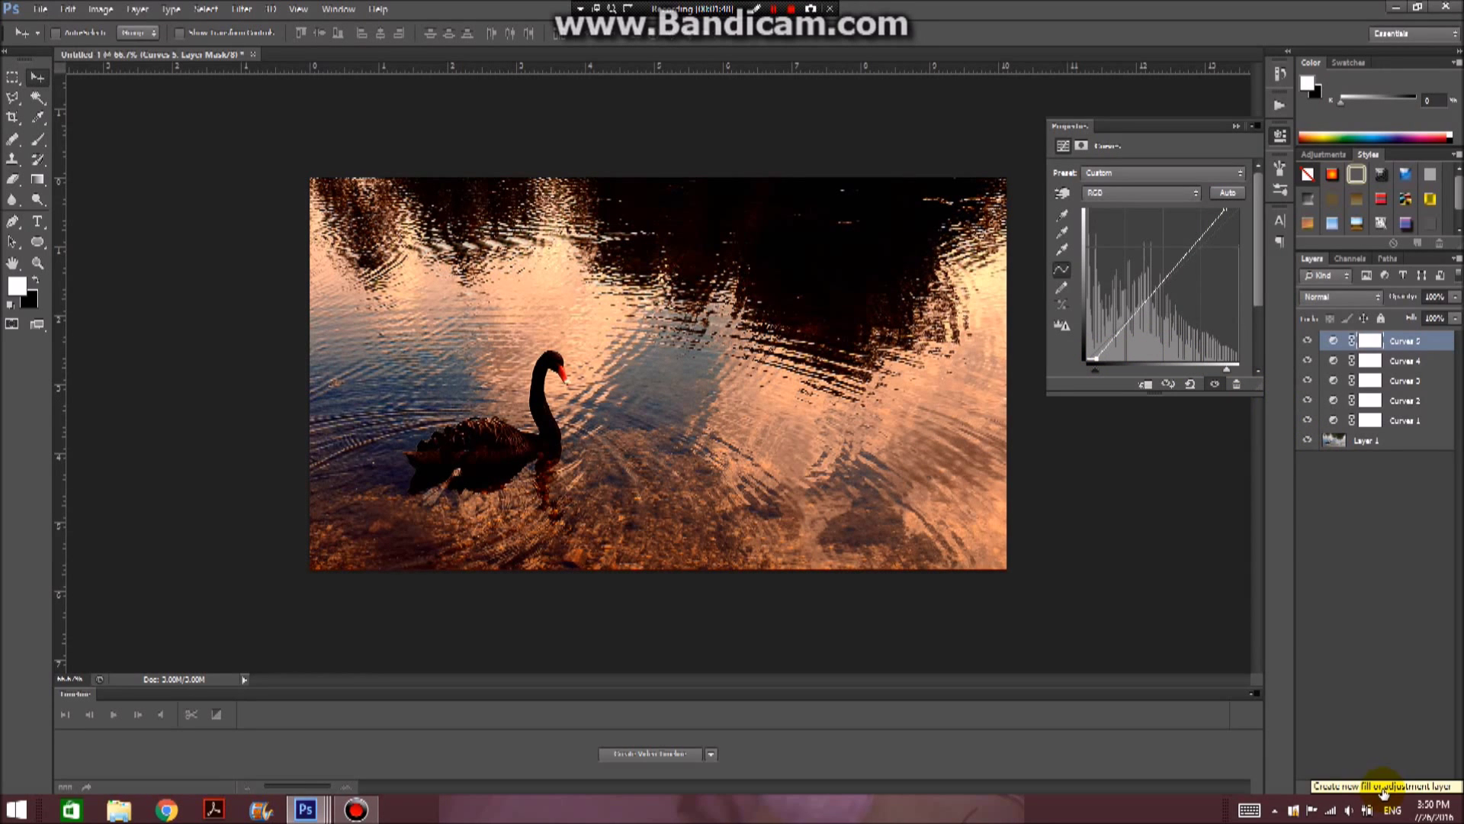
- Add a Gradient fill layer using the linear Black, White preset at a 90° angle
click(1383, 792)
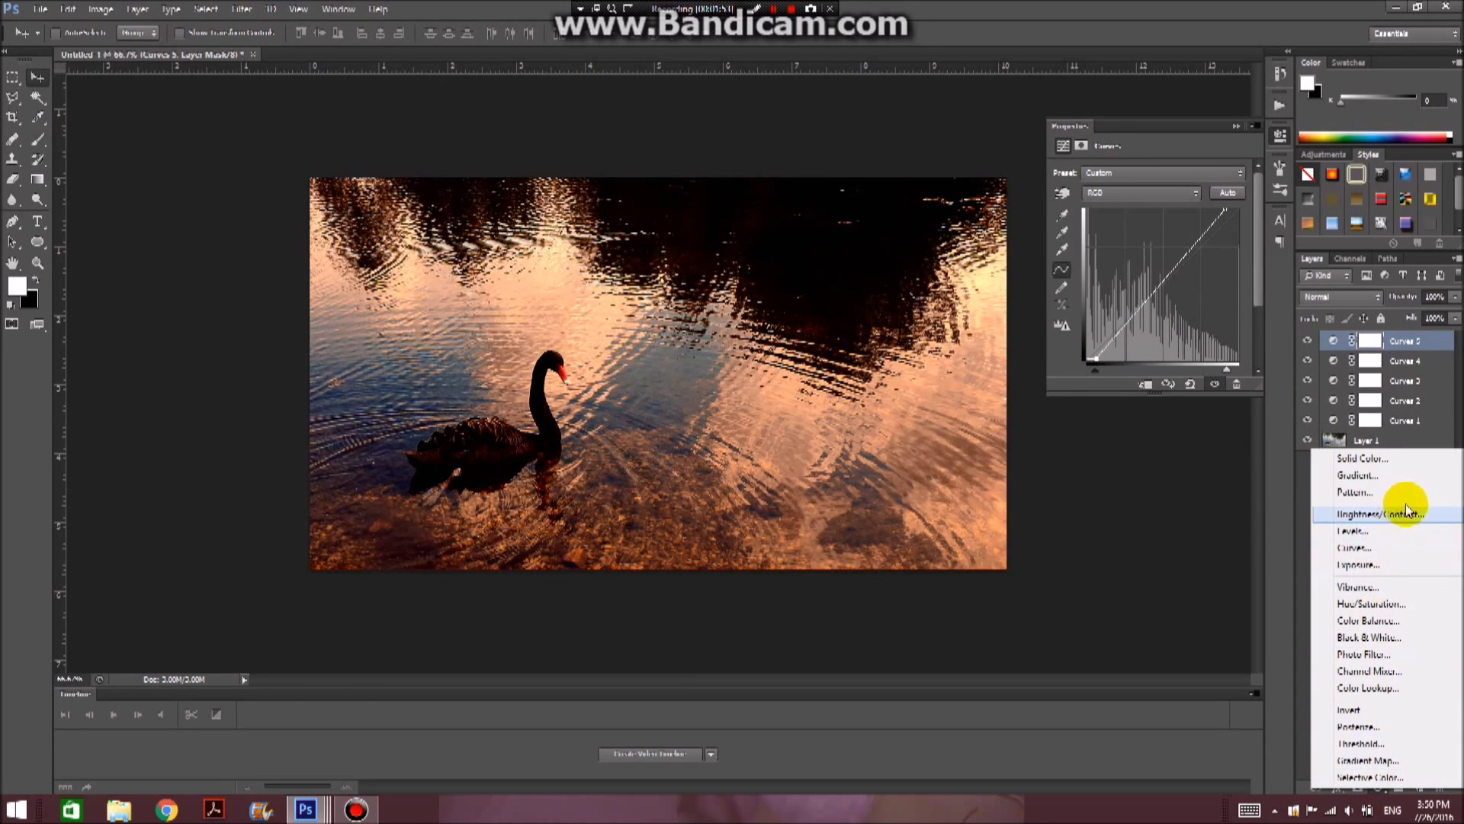
click(1358, 477)
click(954, 334)
click(106, 275)
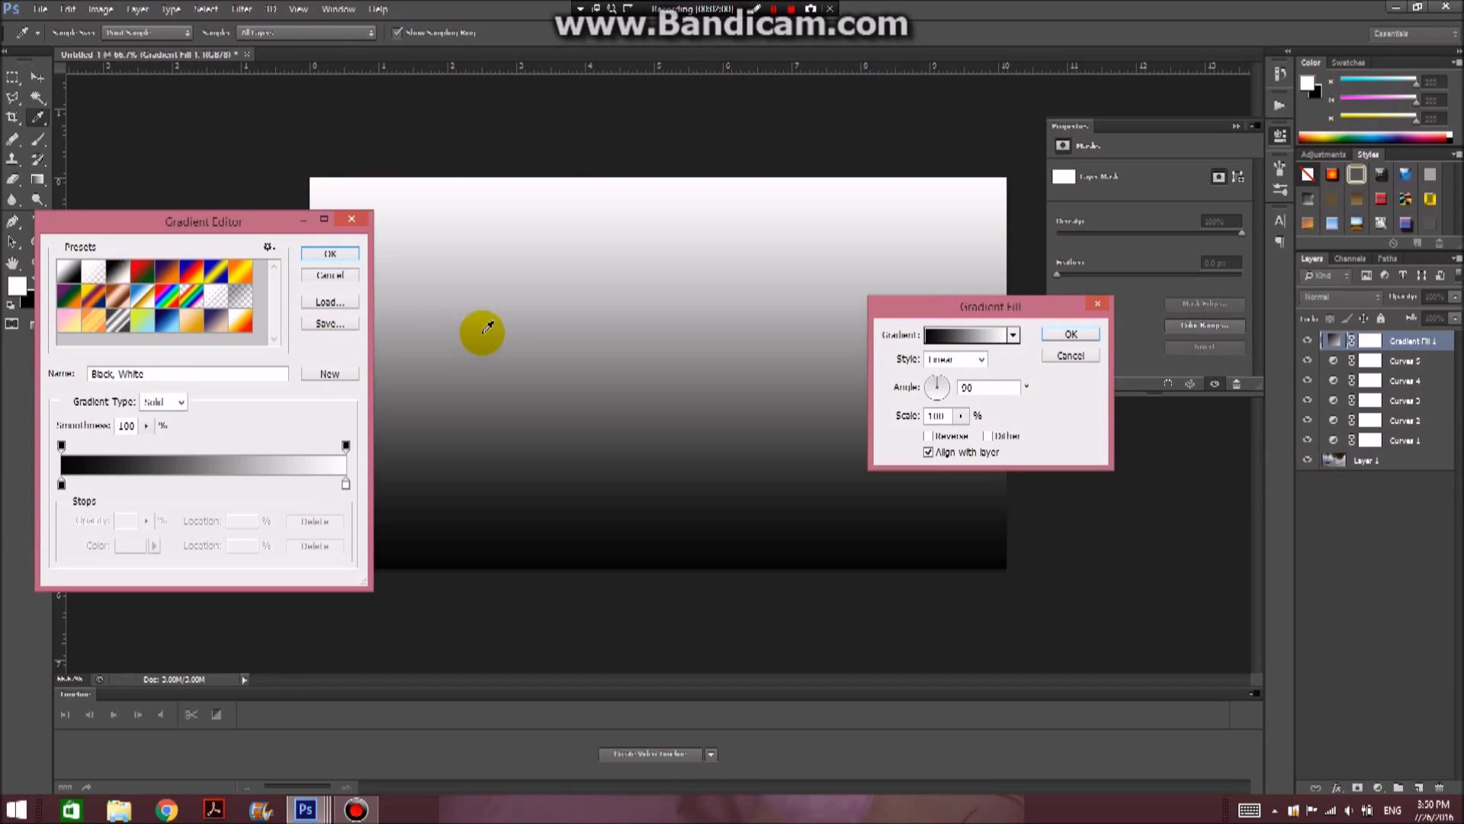
key(Return)
click(1071, 334)
- Set the gradient fill layer to Soft Light blending and reduce its opacity to about 35%
click(1351, 294)
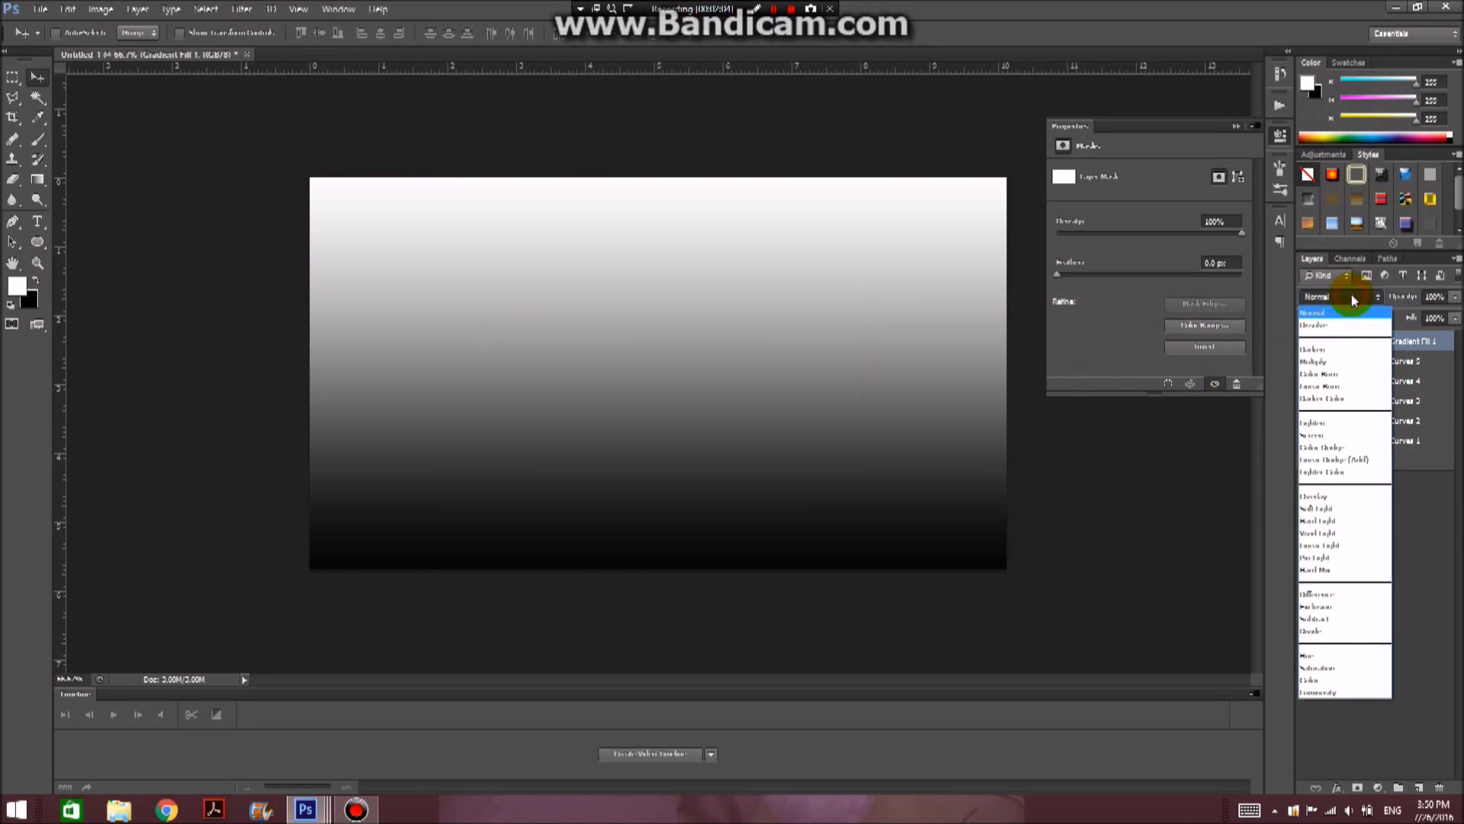
click(1345, 509)
click(1455, 297)
drag(1448, 314, 1405, 317)
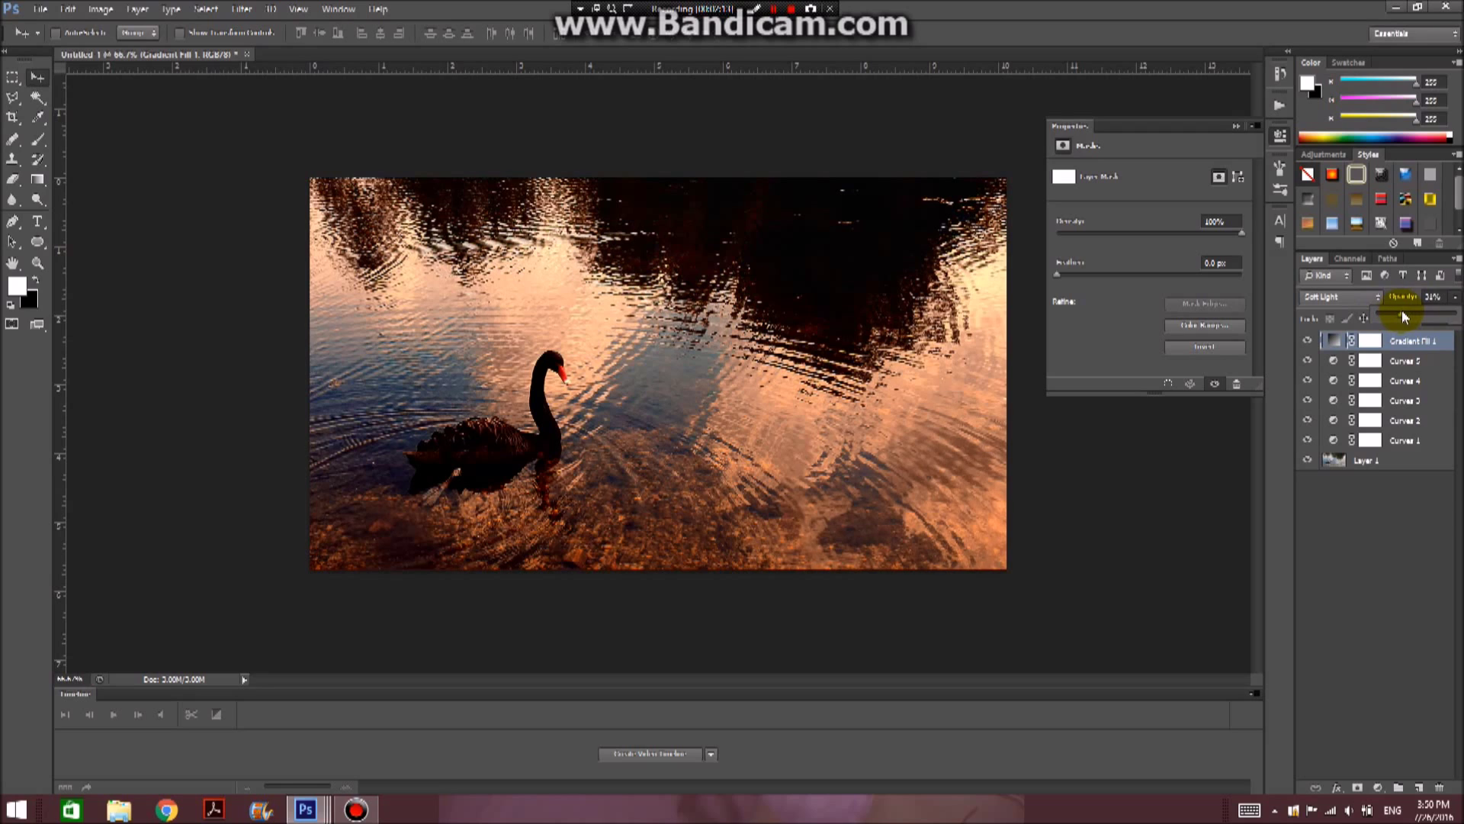
- Add a midtone point to the blue curve of the fourth Curves layer and lower it slightly
click(1405, 381)
click(1138, 193)
click(1130, 246)
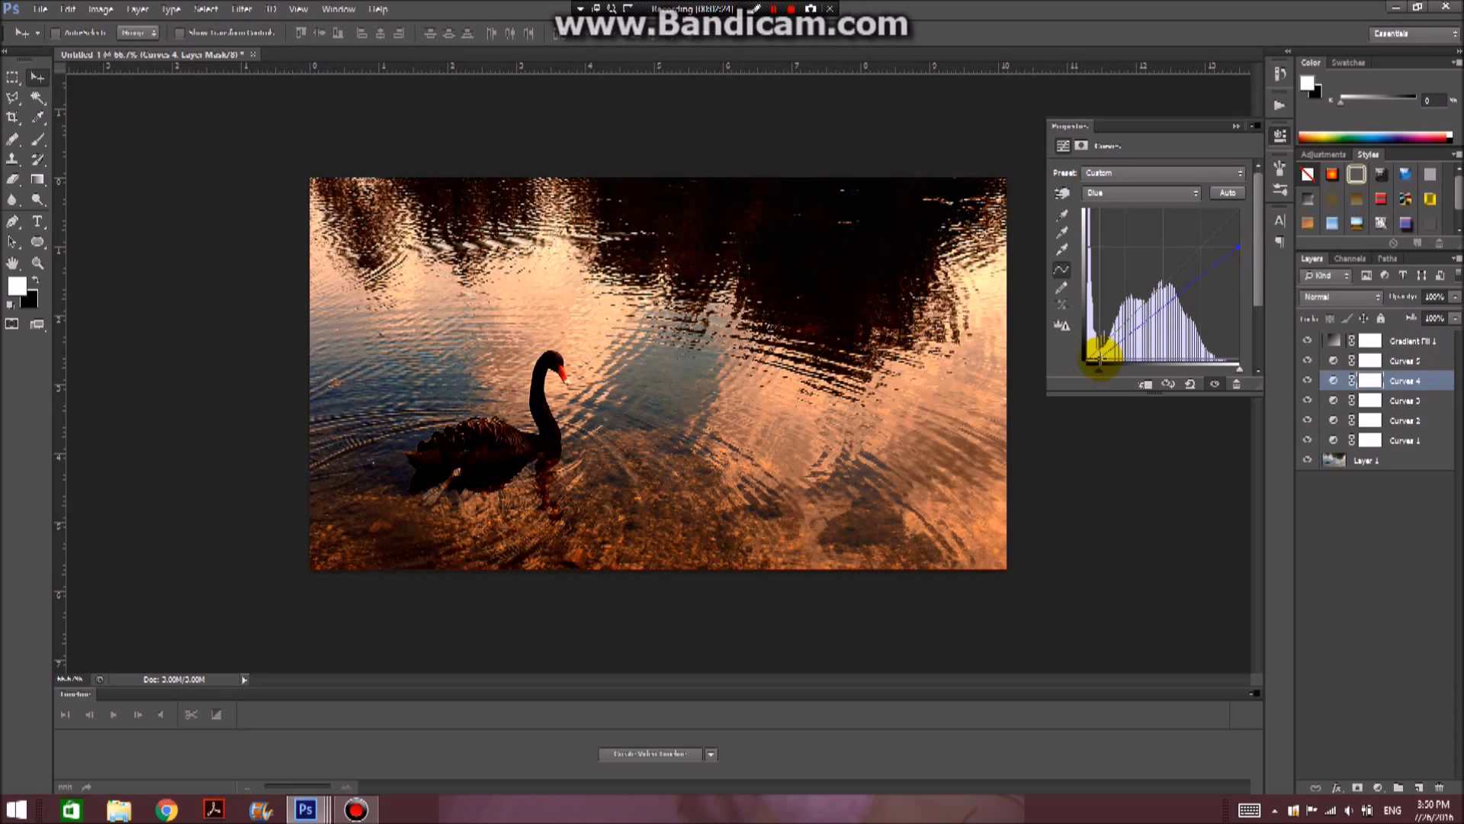
drag(1171, 298, 1168, 301)
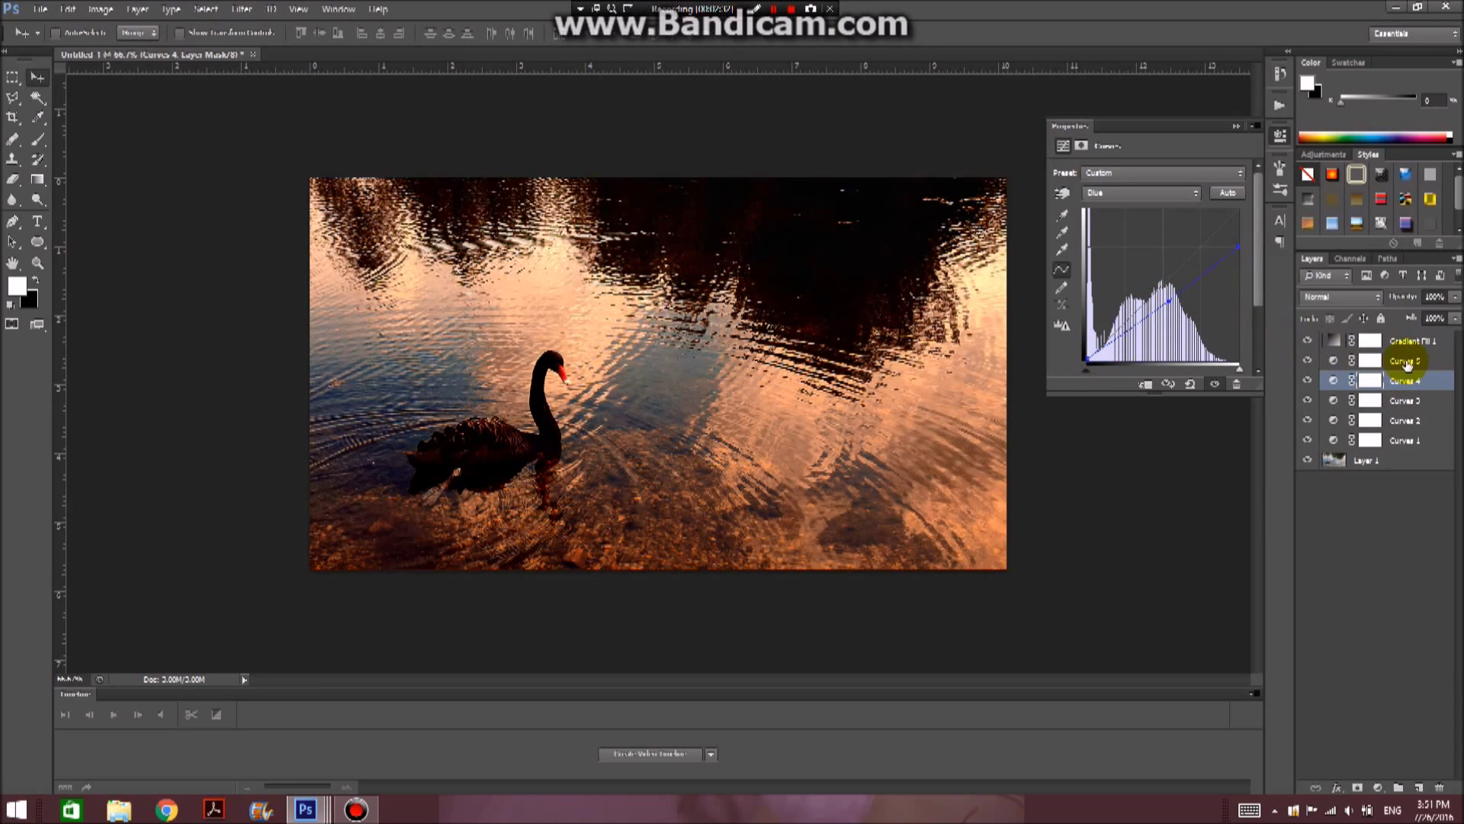
- Group the gradient fill and all five Curves layers, and toggle the group's visibility to compare before and after
click(1406, 340)
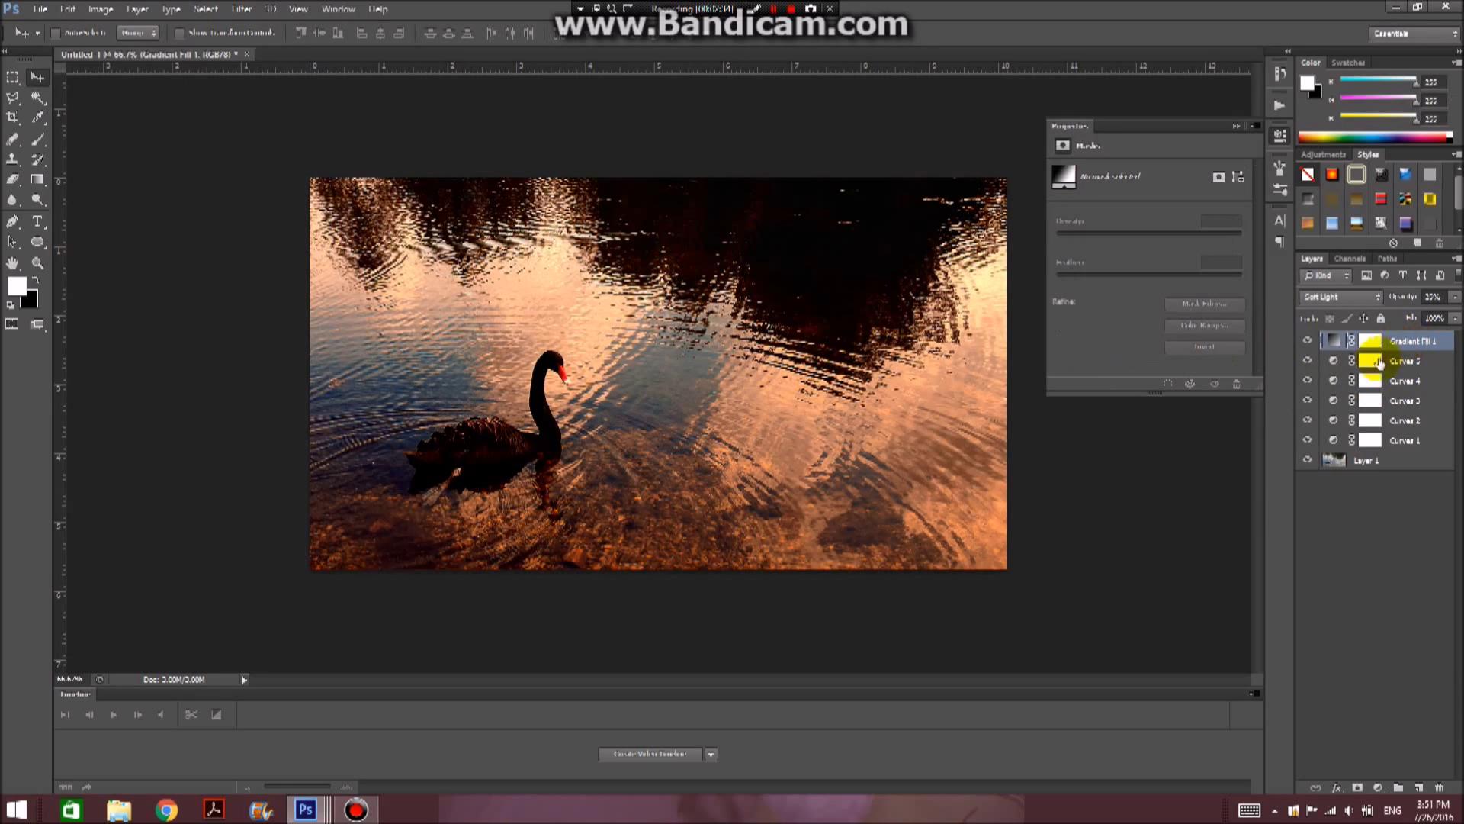
shift+click(1414, 440)
key(ctrl+g)
click(1309, 340)
click(1308, 341)
click(1308, 340)
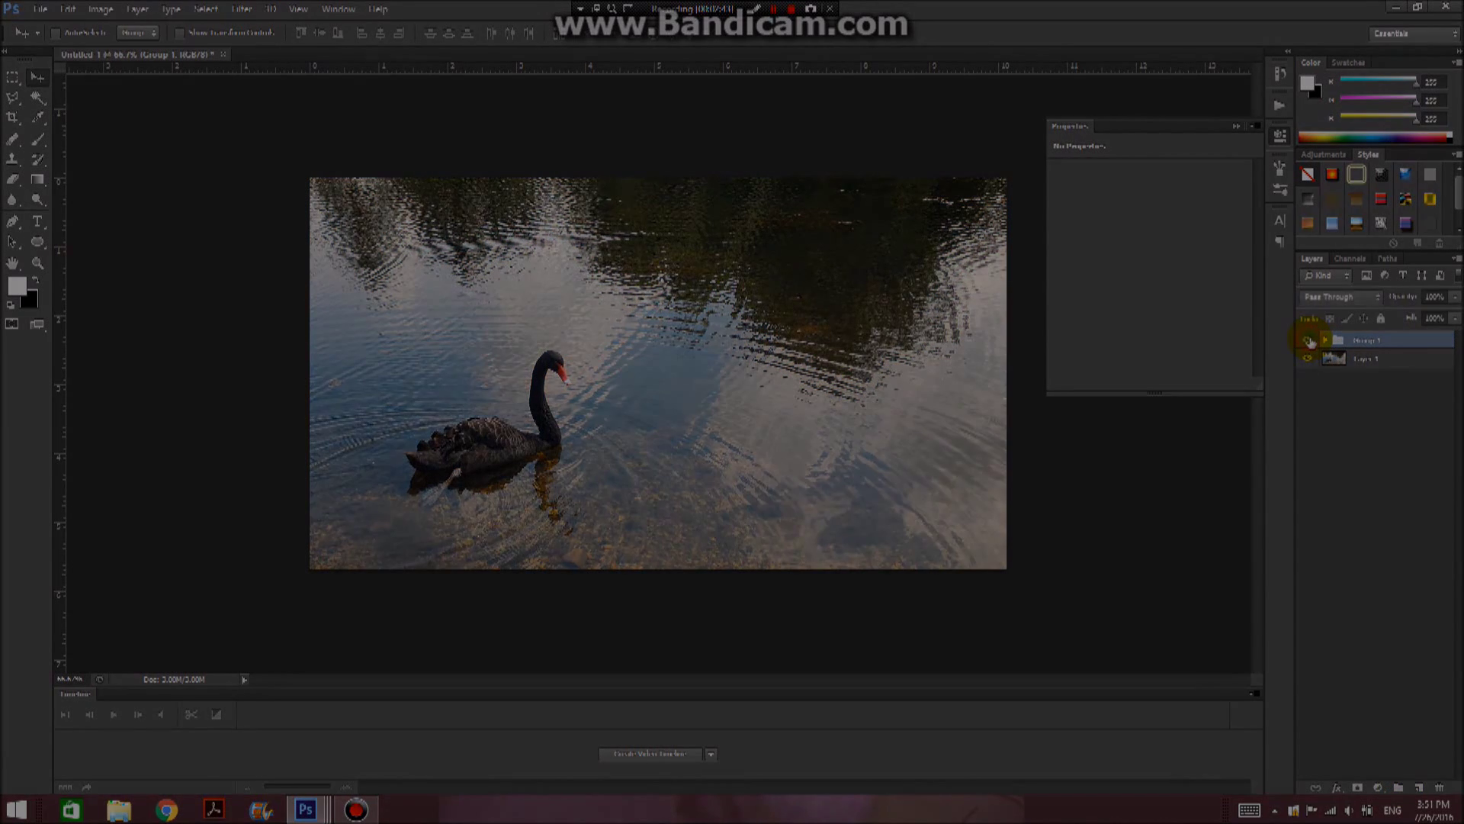
click(1309, 341)
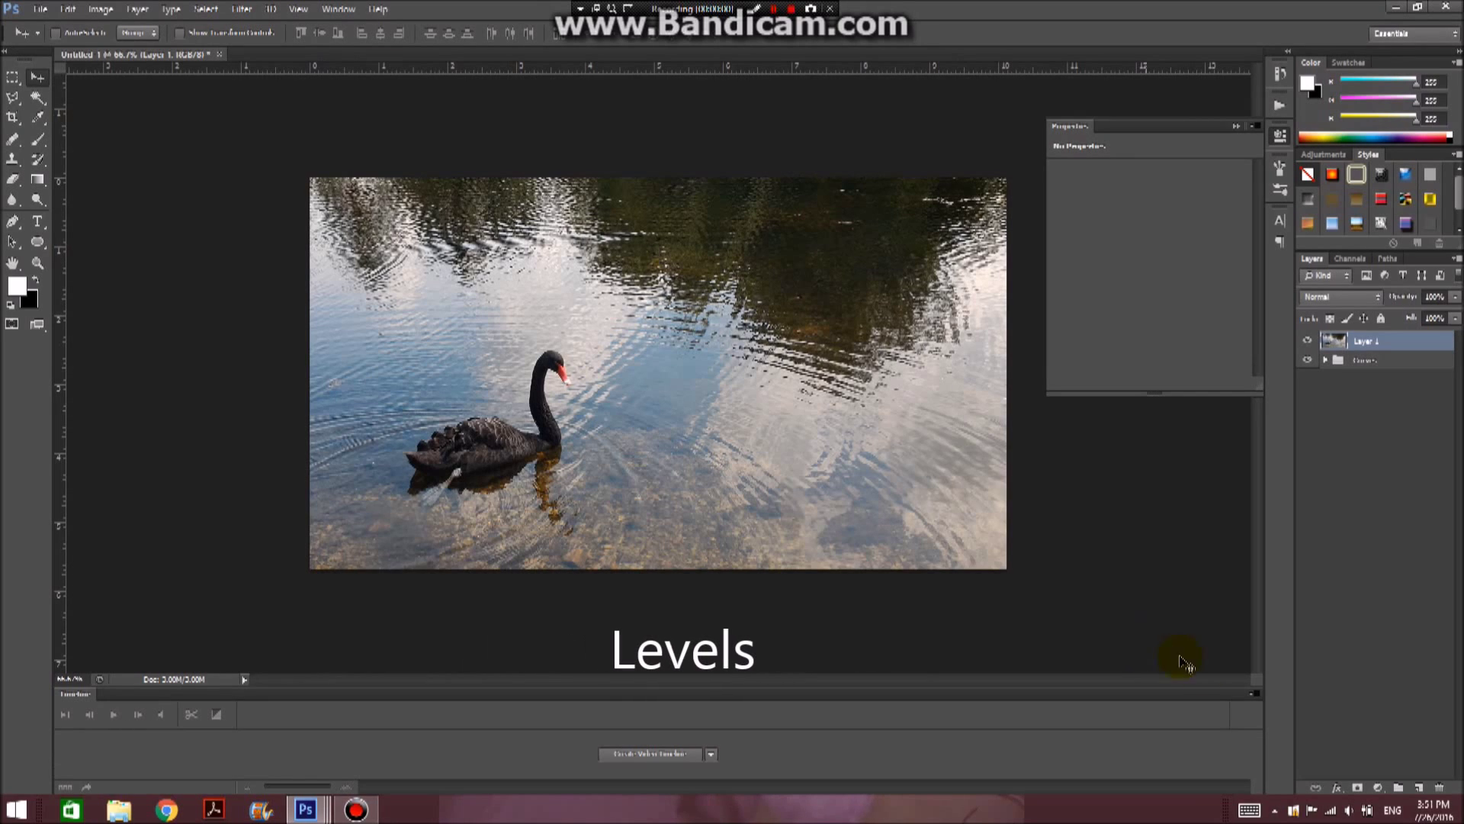
- Add a Levels adjustment layer above the photo and set its RGB black input level to 31
click(1382, 788)
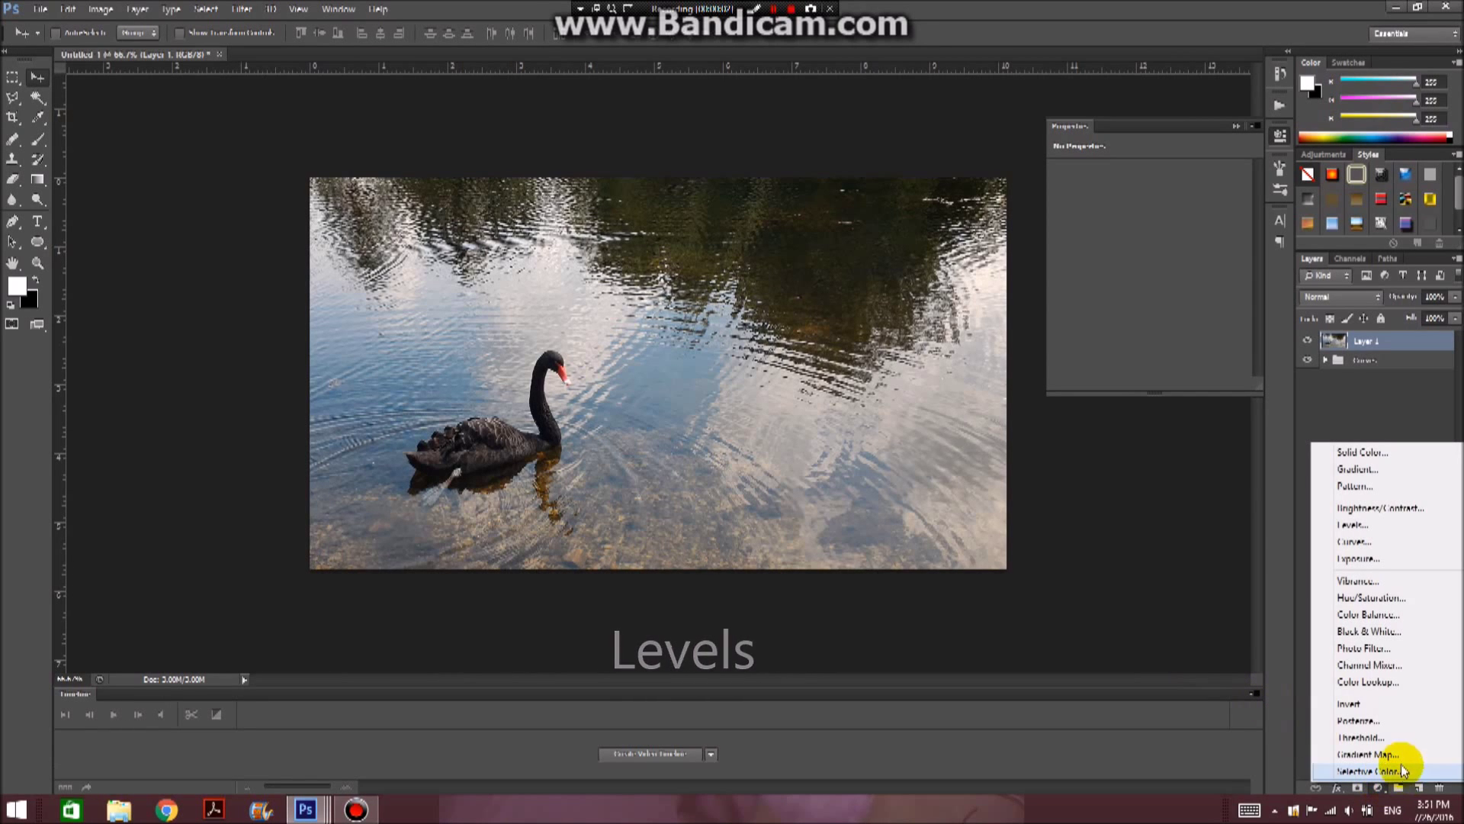
click(1399, 526)
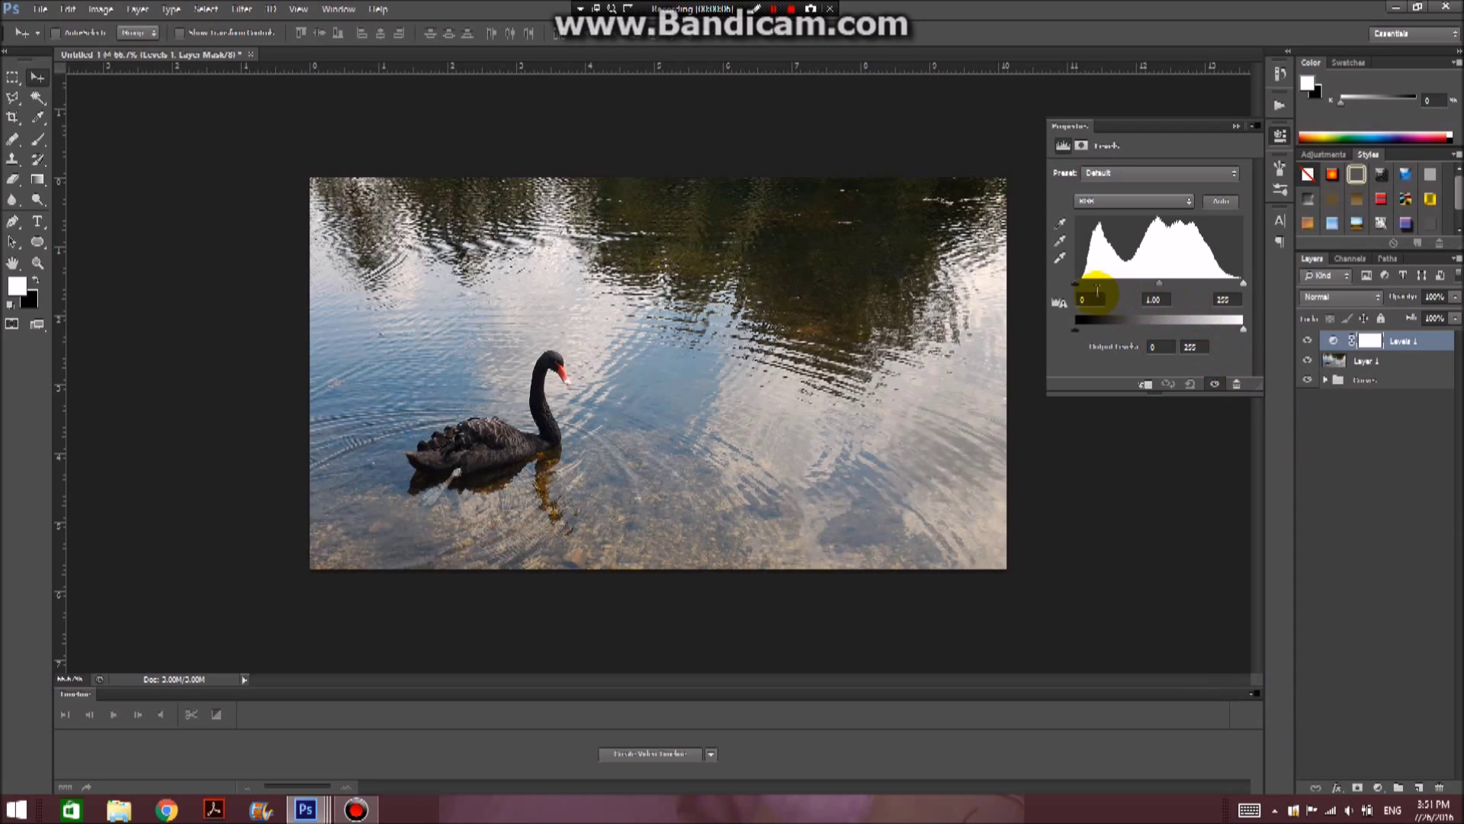
drag(1075, 285, 1096, 288)
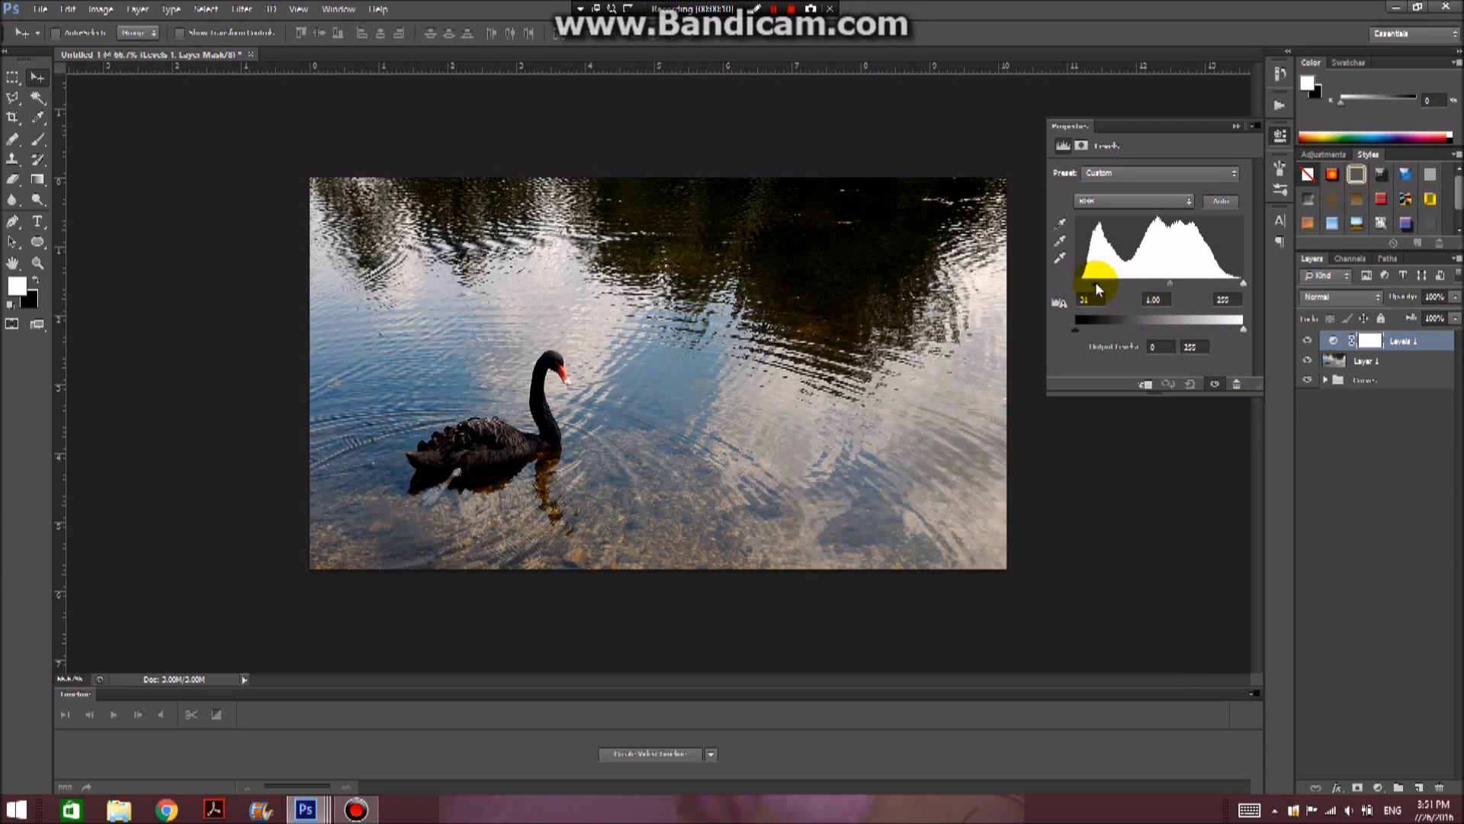
- Add a second Levels adjustment layer and set the white input level of its red channel to 220
click(1377, 788)
click(1363, 530)
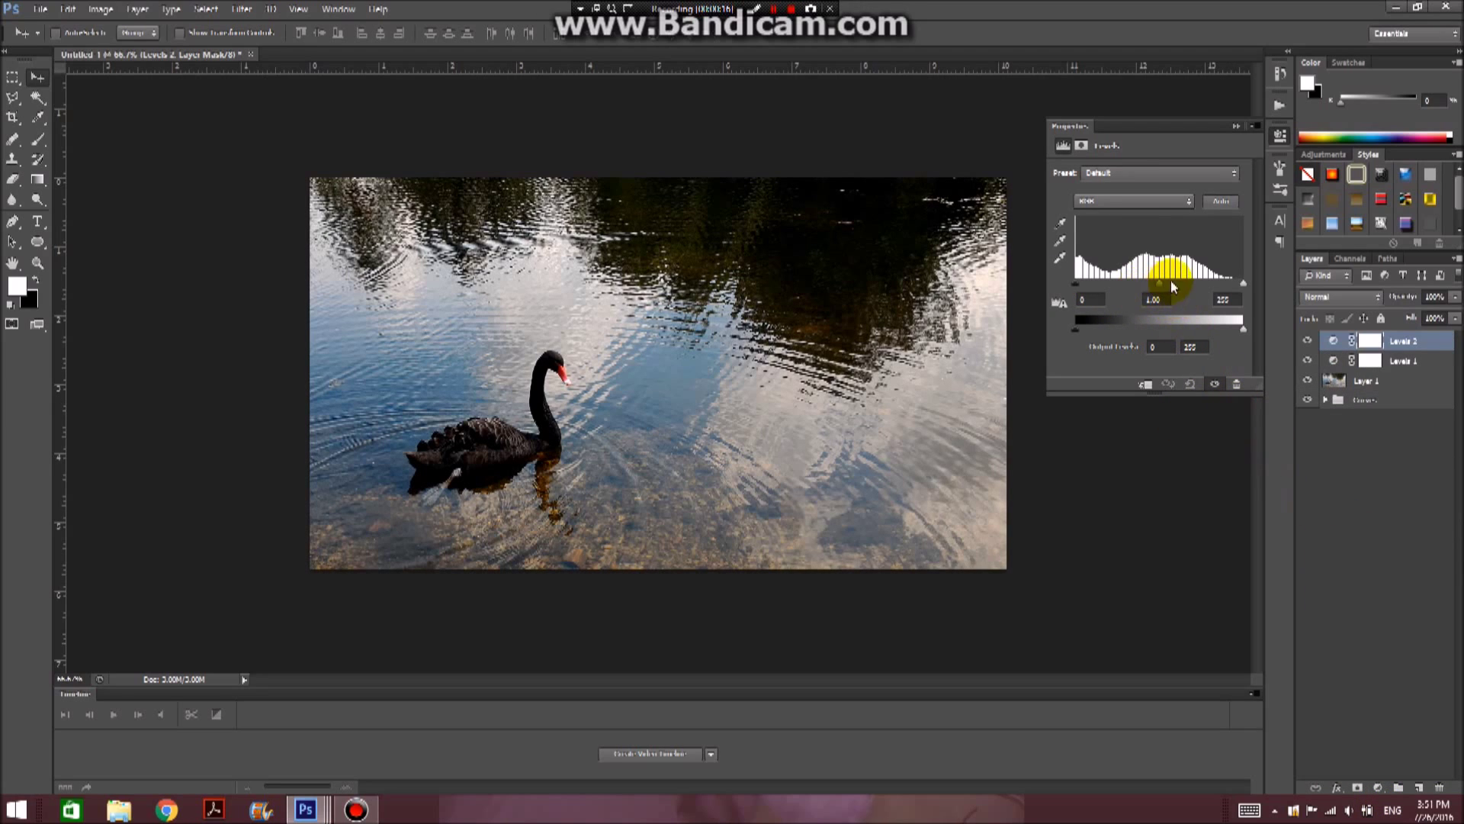
click(1101, 202)
click(1102, 220)
click(1114, 213)
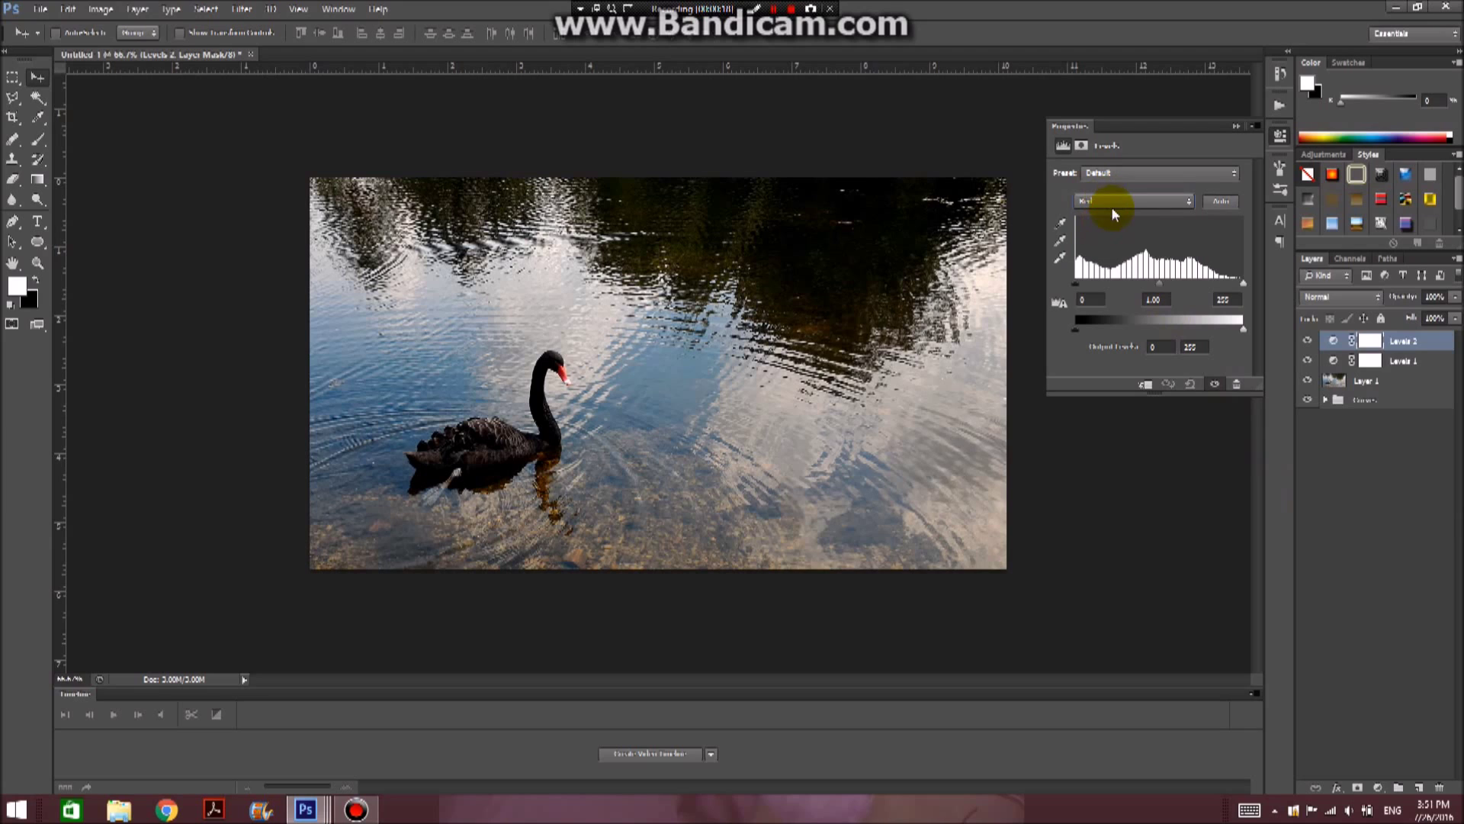
drag(1237, 282, 1223, 284)
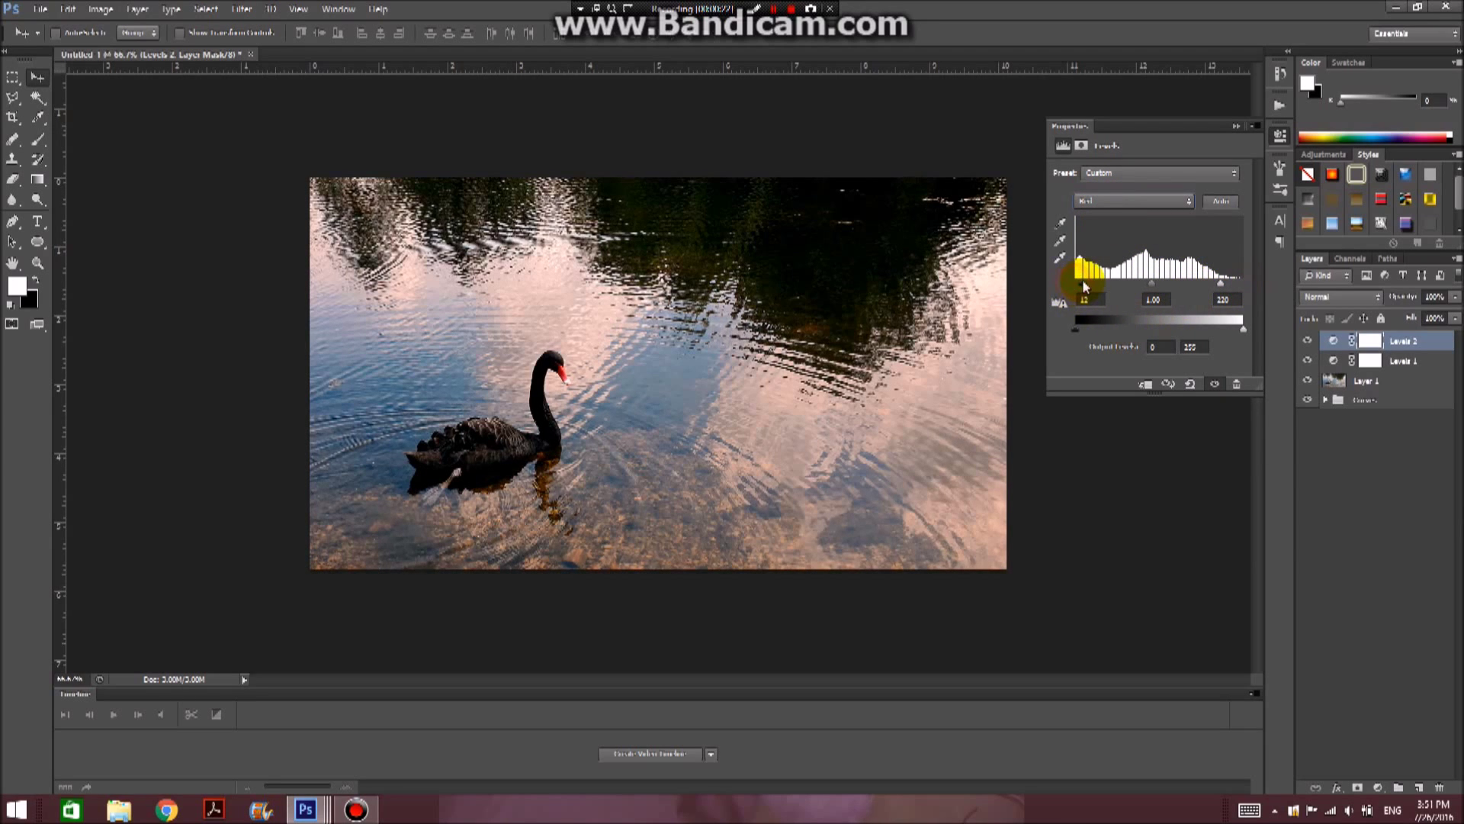
- Raise the red channel's black output level to 36, keeping the black input level at 0
click(1085, 330)
drag(1068, 326, 1067, 326)
mouse_move(1241, 330)
mouse_down()
mouse_move(1222, 328)
mouse_move(1252, 327)
mouse_up()
drag(1110, 328, 1083, 320)
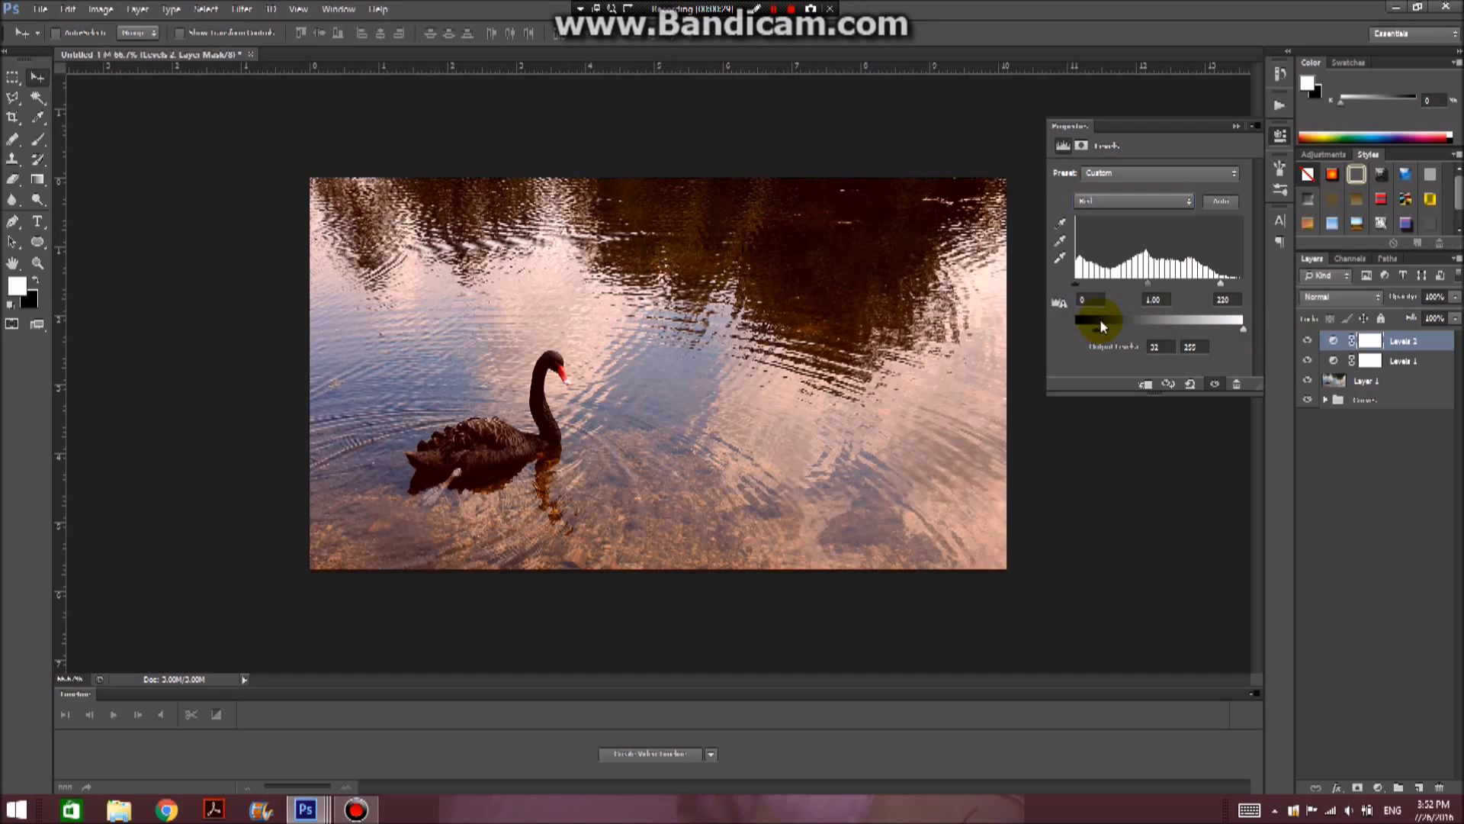
drag(1099, 324, 1096, 325)
- Add a third Levels adjustment layer and, in the green channel, raise the black input slightly and set the black output to 5
click(1377, 787)
click(1353, 527)
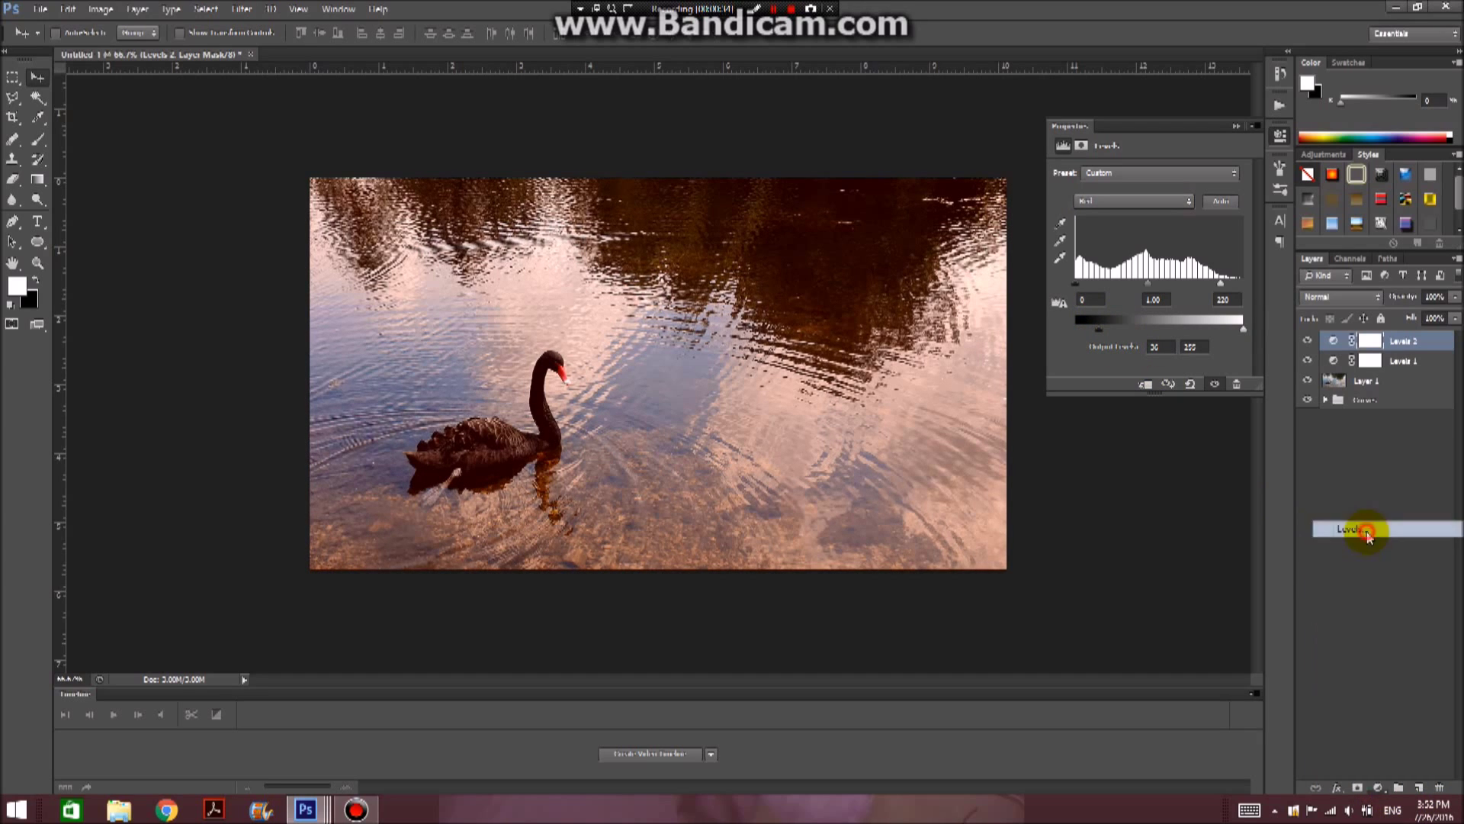
click(1107, 202)
click(1102, 235)
mouse_move(1239, 288)
mouse_down()
mouse_move(1228, 276)
mouse_move(1248, 282)
mouse_up()
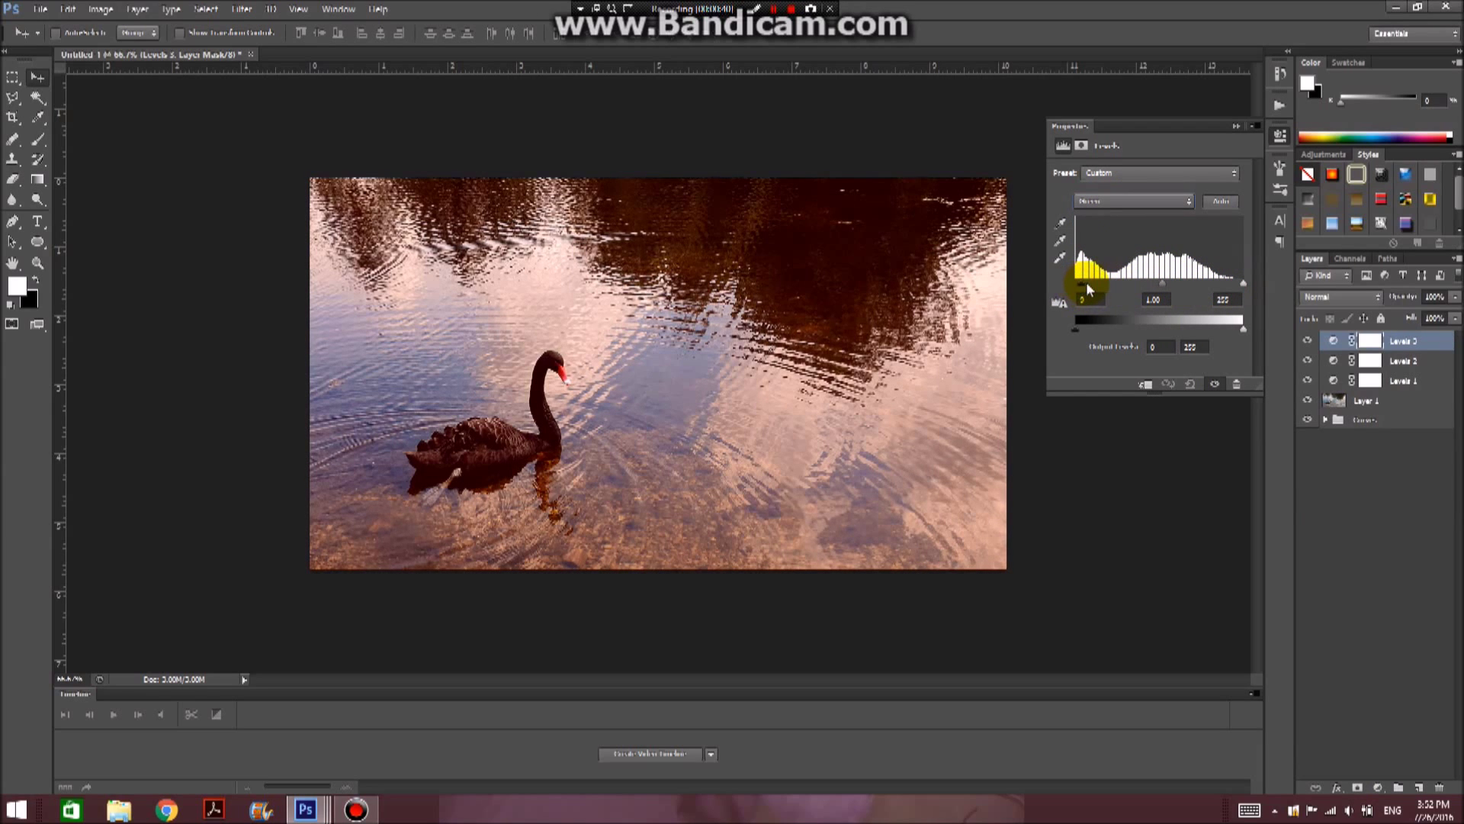
drag(1083, 288, 1073, 325)
drag(1084, 283, 1073, 280)
drag(1077, 329, 1082, 334)
- Add a fourth Levels adjustment layer and, in the blue channel, set the black input to 31 and the white output to 225
click(1378, 778)
click(1366, 530)
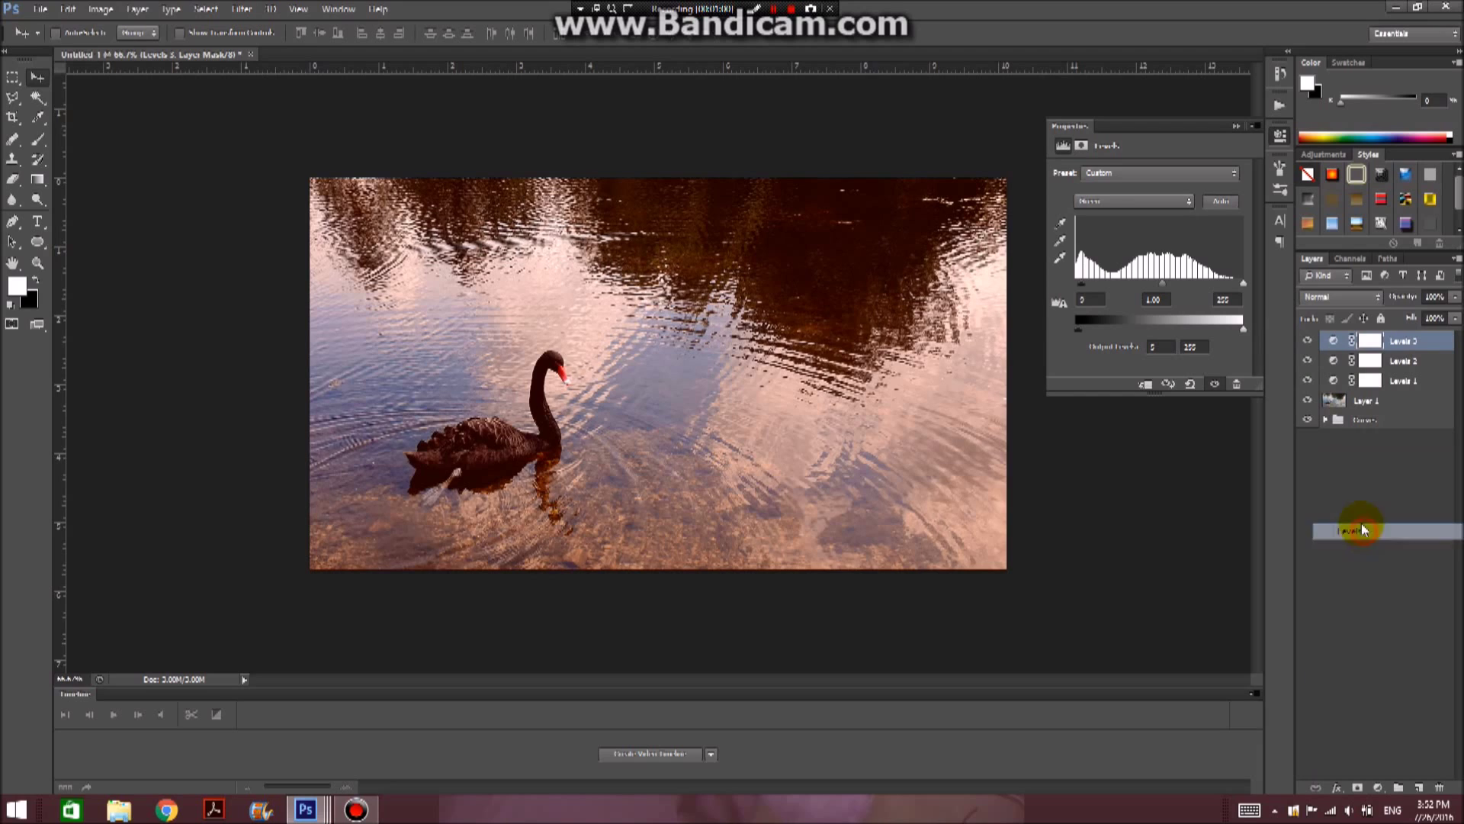
click(1102, 201)
click(1104, 243)
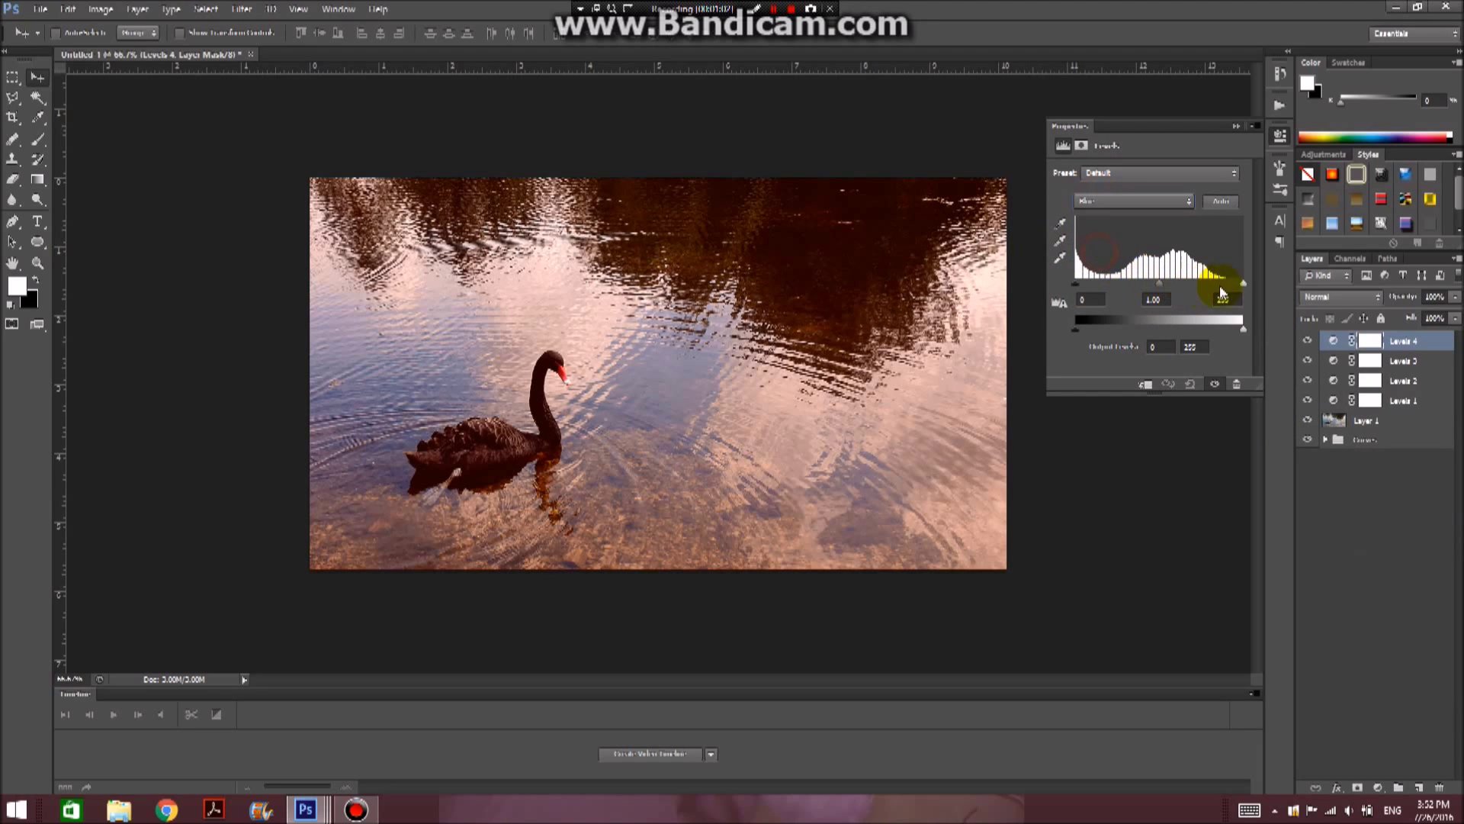
drag(1243, 286, 1222, 283)
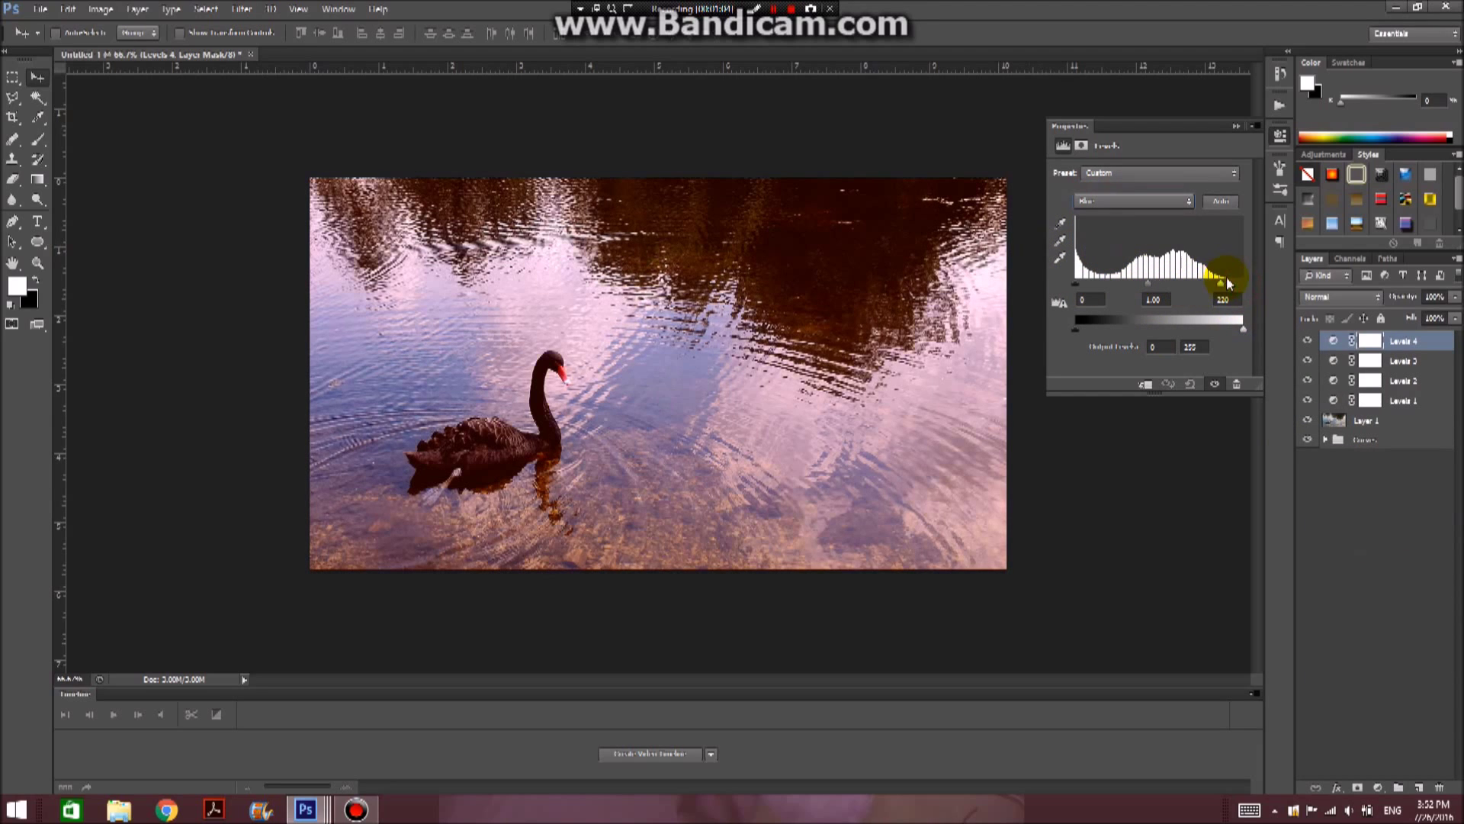
drag(1076, 284, 1093, 288)
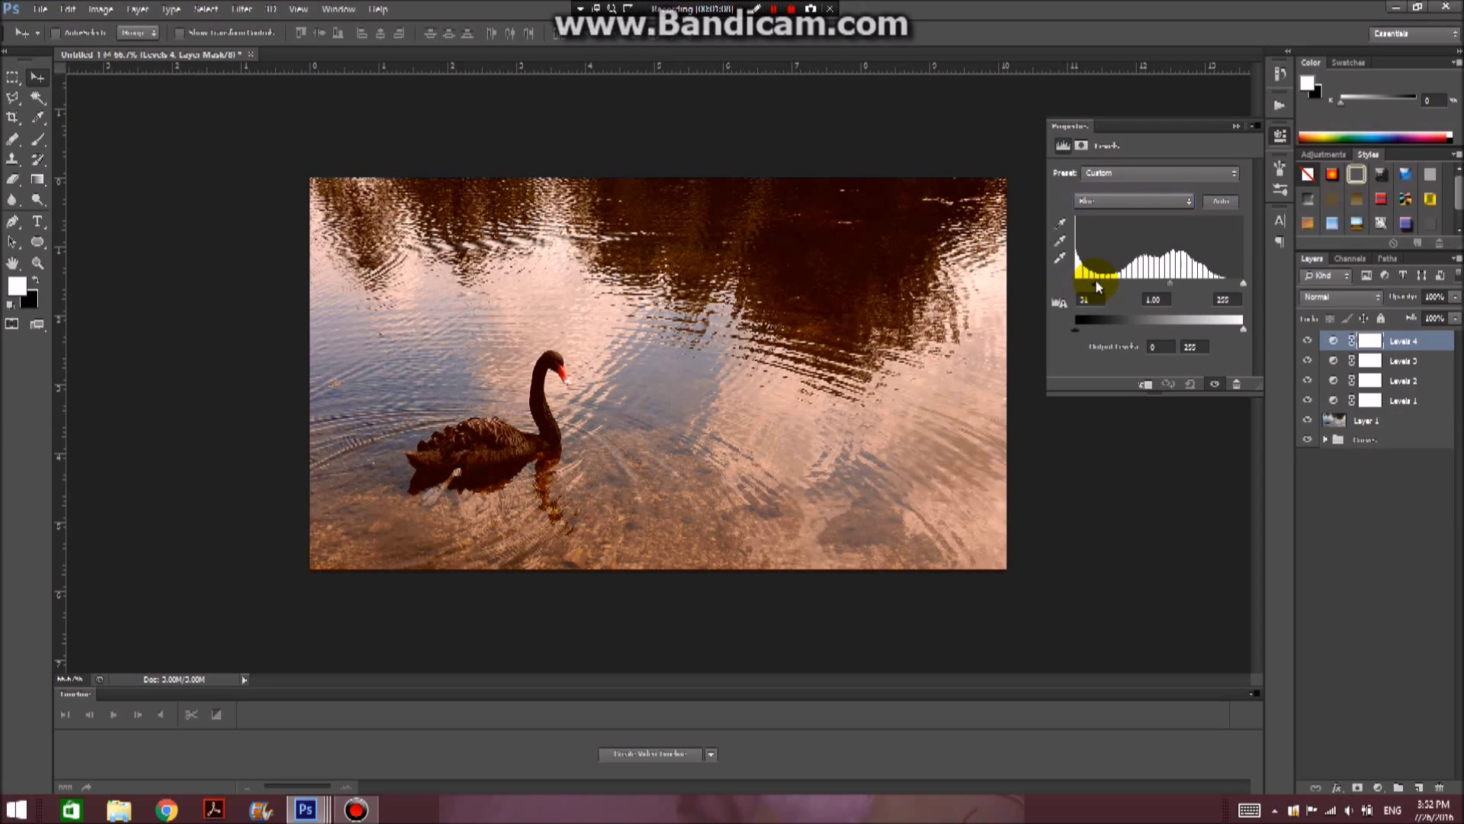
drag(1241, 331, 1227, 330)
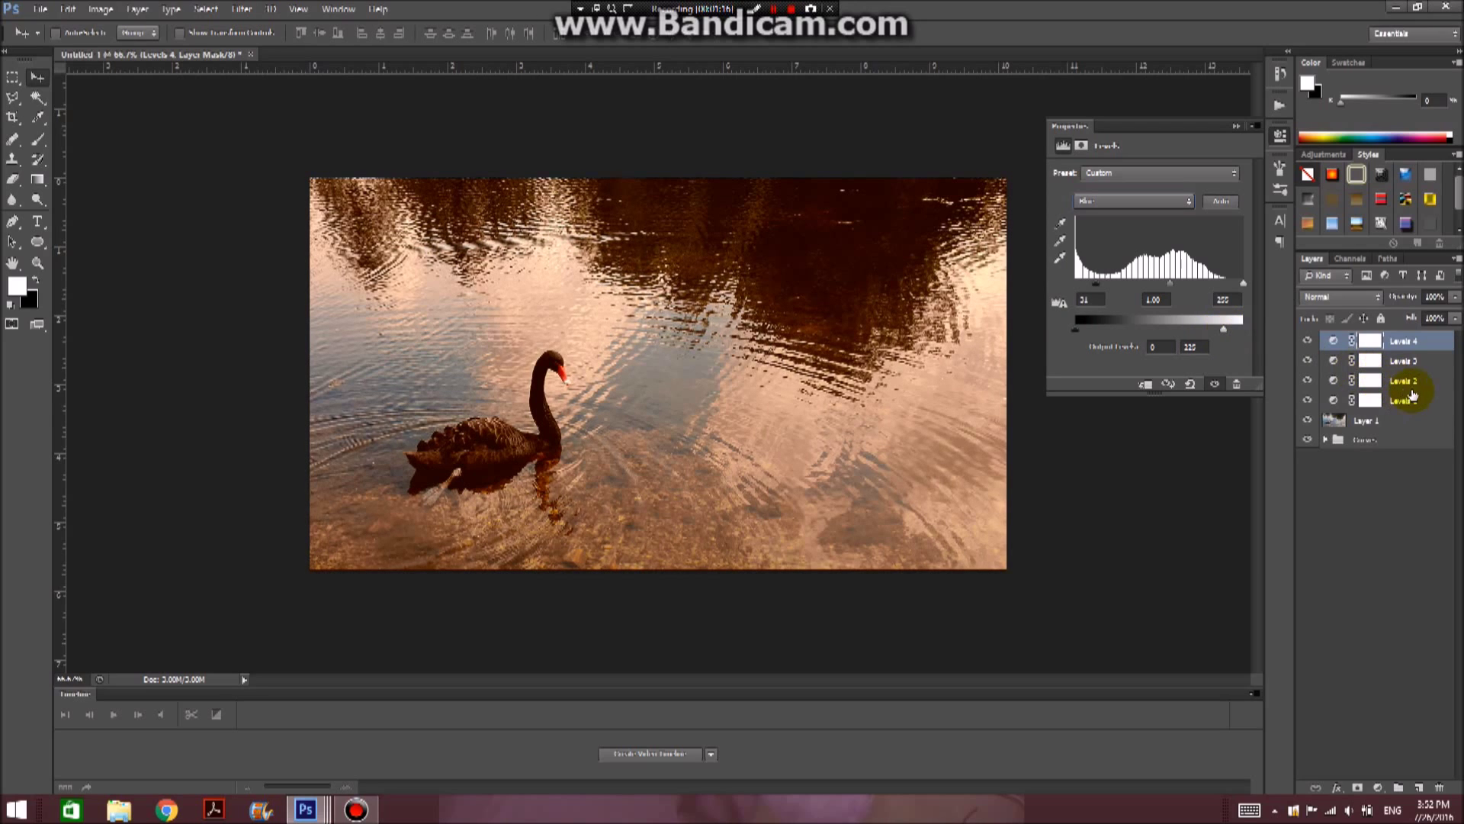
- Set the RGB black input level of the first Levels layer to 42
click(1342, 386)
click(1342, 401)
drag(1076, 284, 1103, 288)
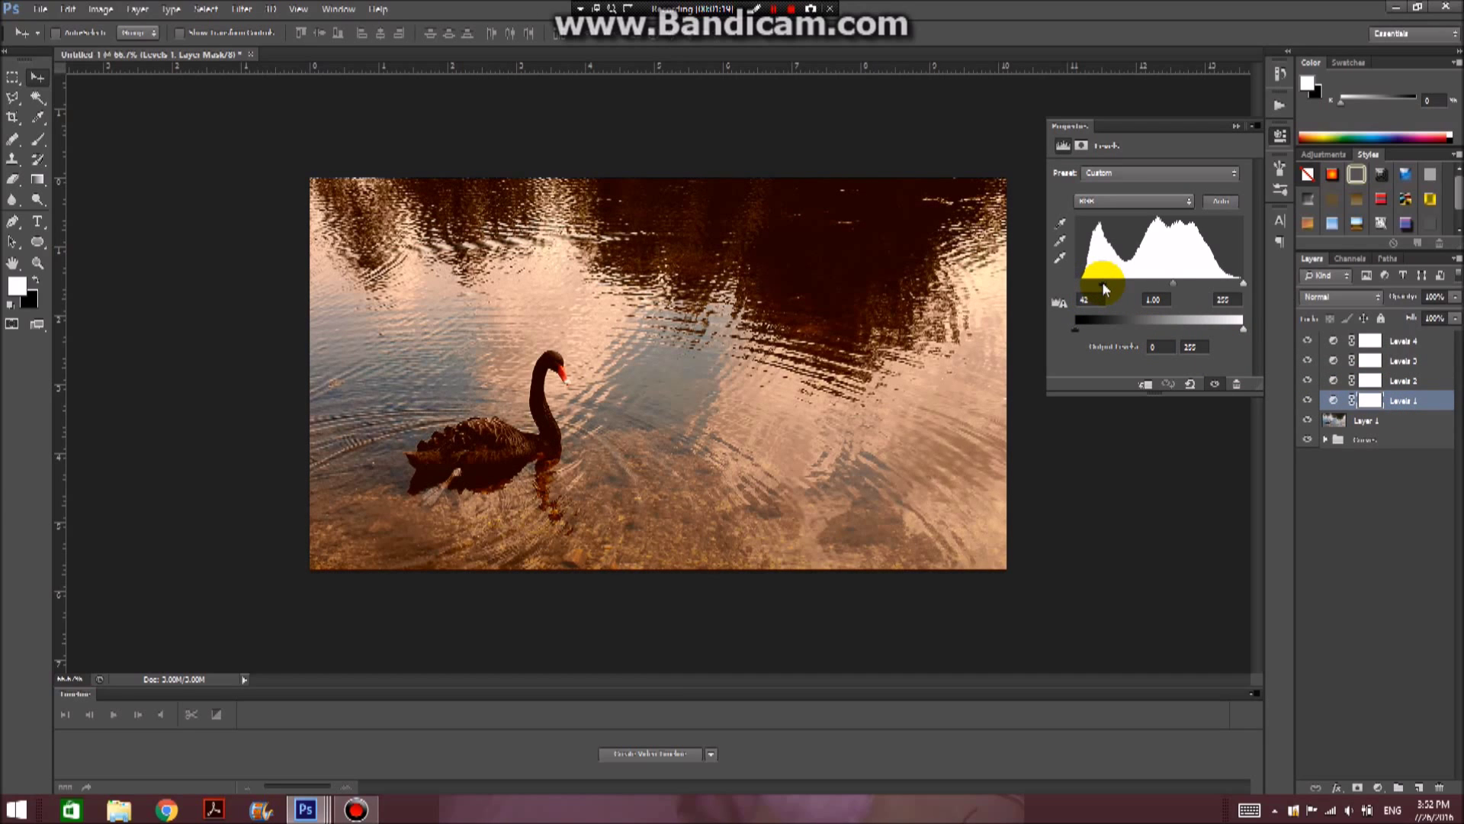
- In the red channel of the second Levels layer, set the black output level to 46 and the white input level to 211
click(1400, 382)
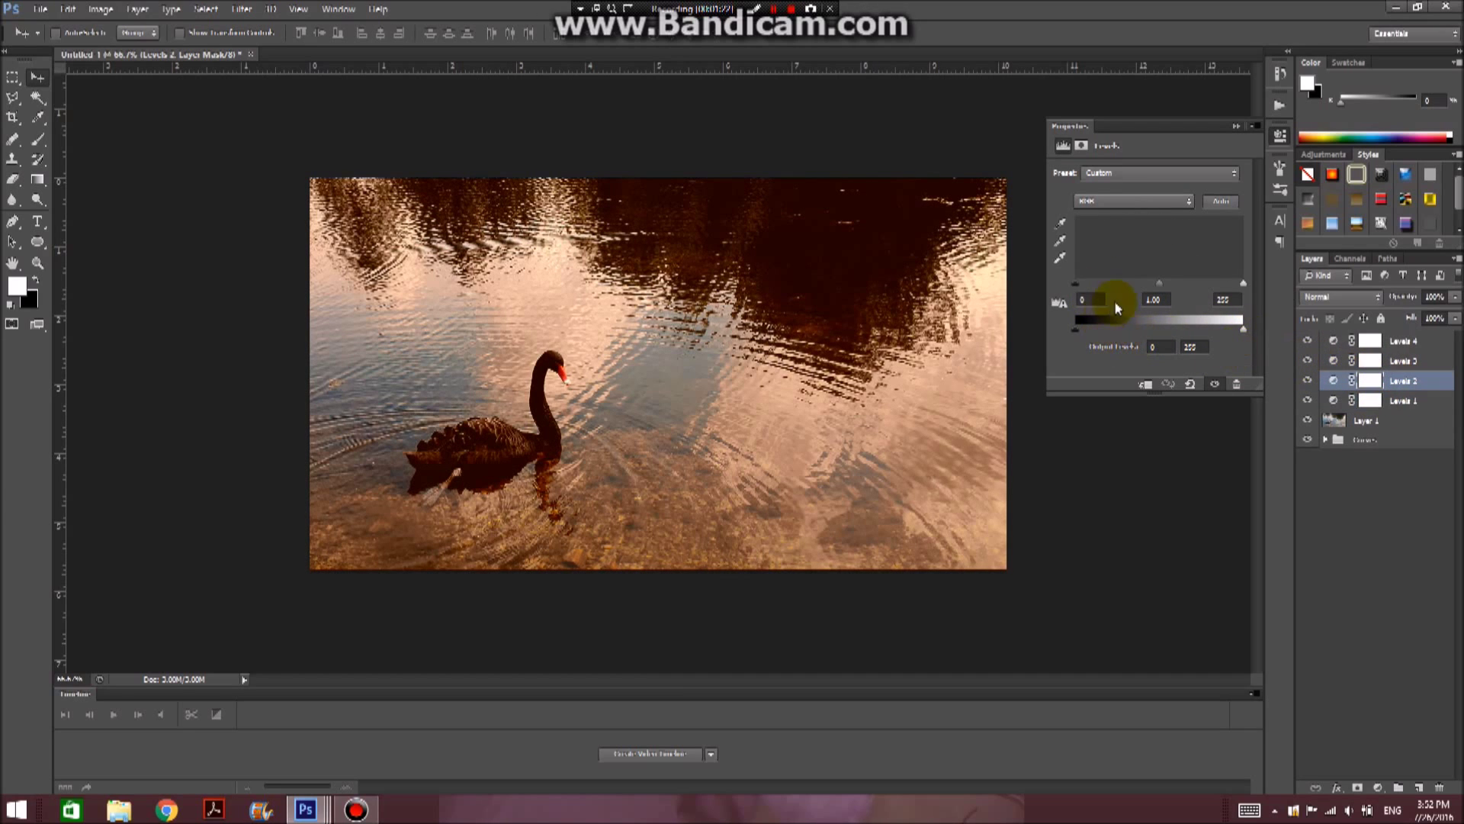
click(1091, 201)
click(1091, 215)
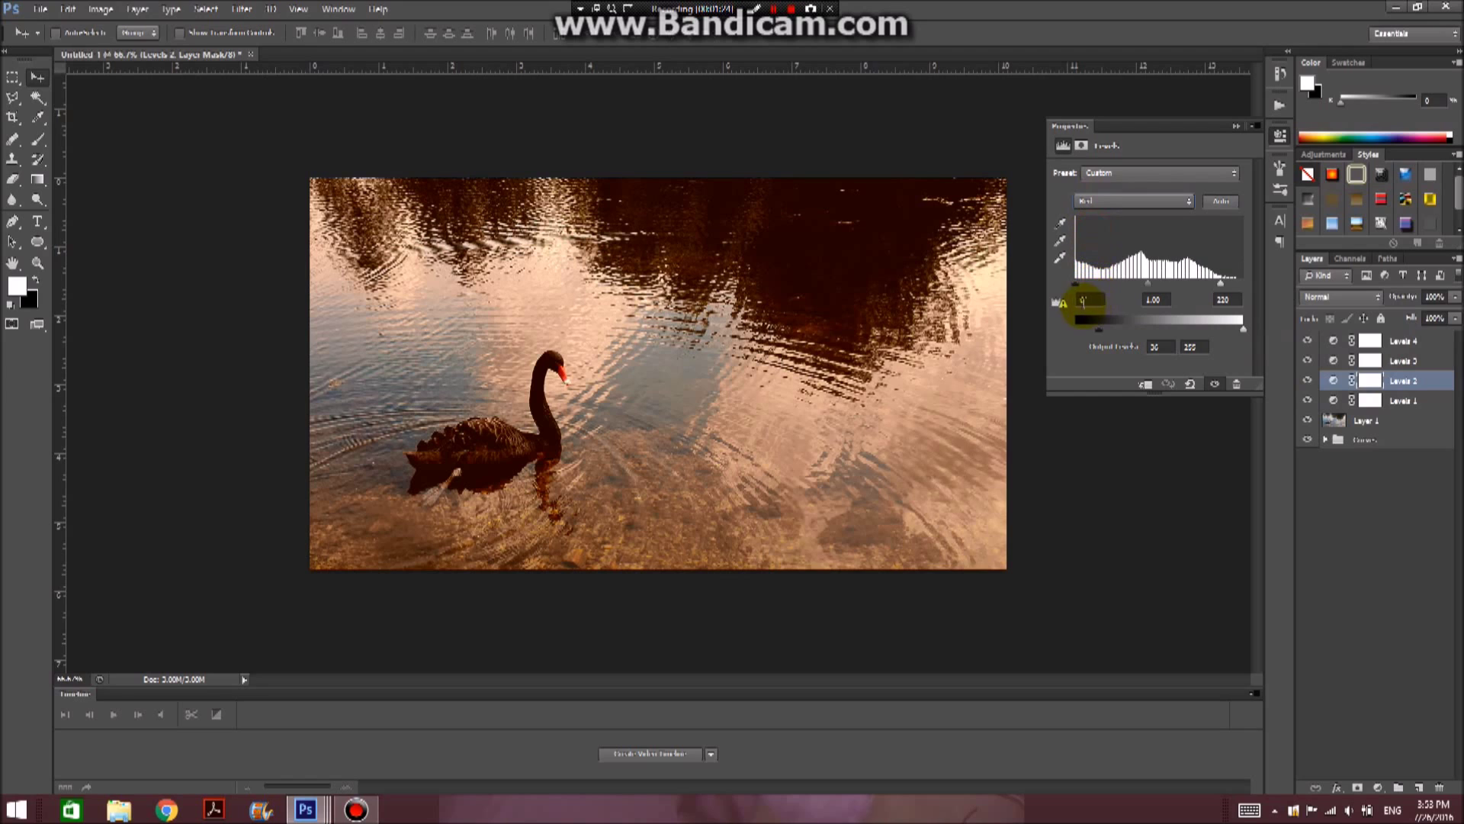
drag(1096, 330, 1110, 334)
drag(1108, 331, 1104, 331)
drag(1214, 281, 1214, 285)
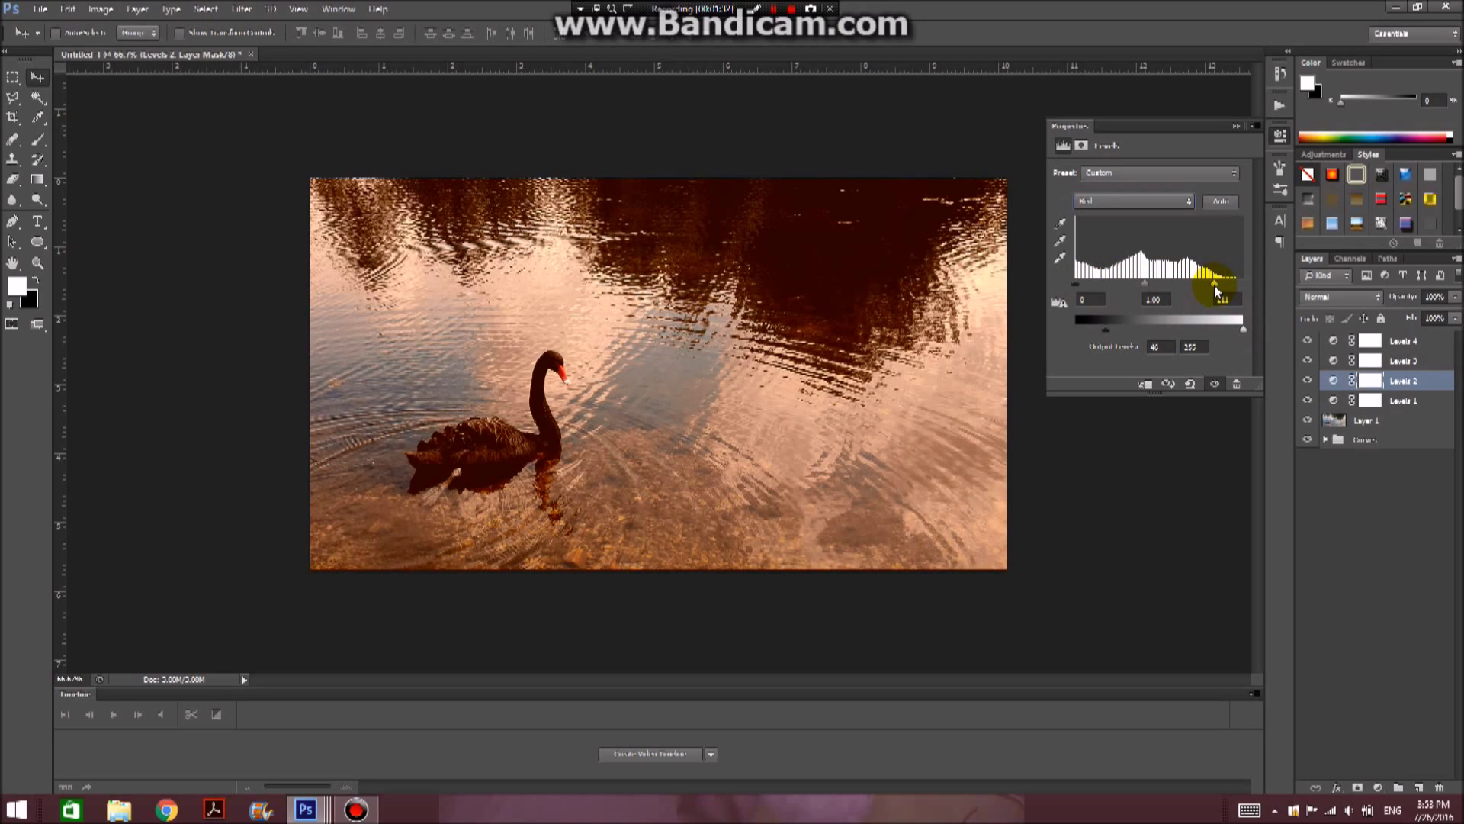
- Raise the green channel's black input level on the third Levels layer to about 28
click(1400, 361)
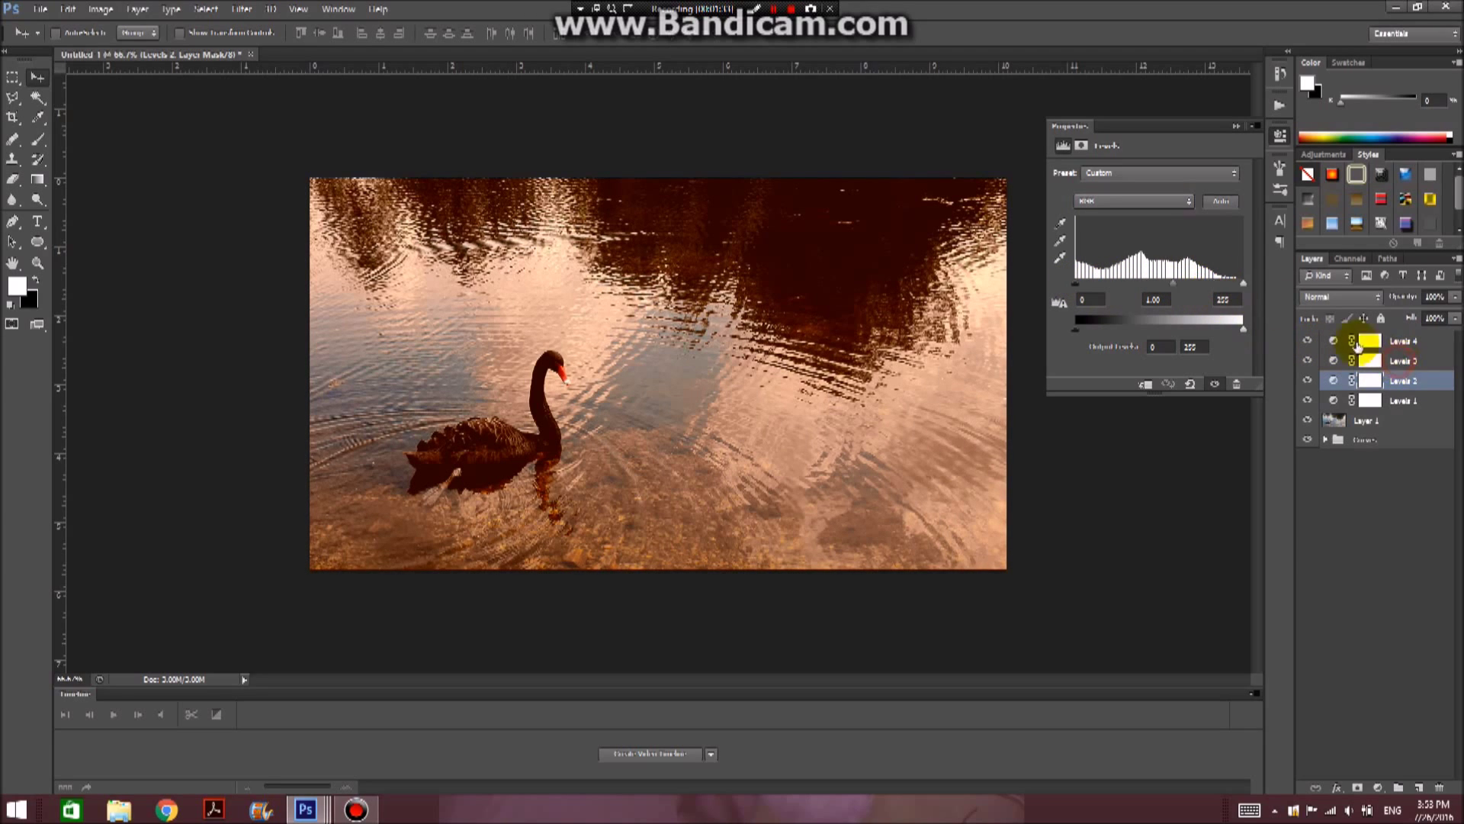
click(1128, 203)
click(1111, 239)
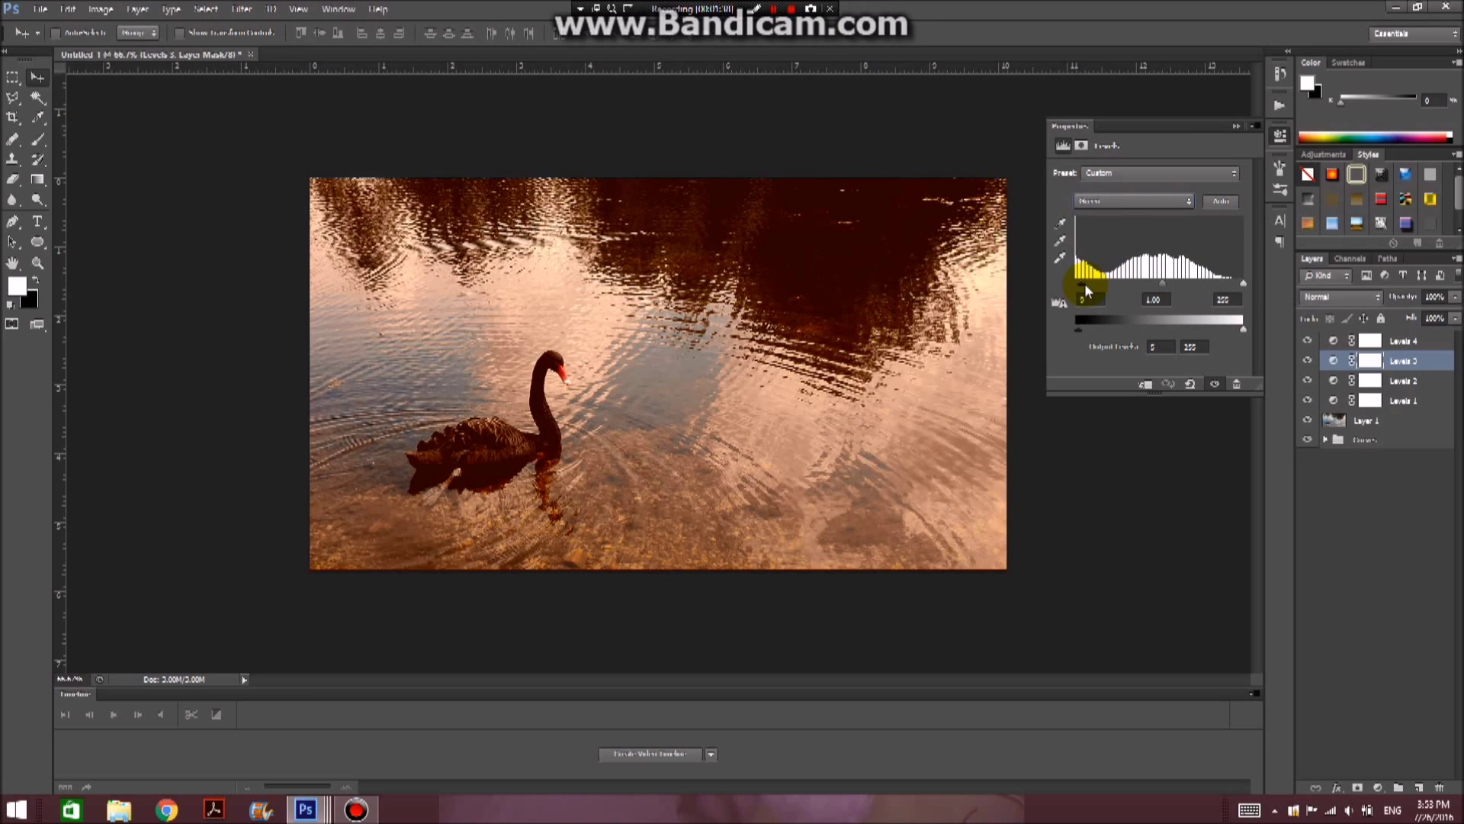
drag(1086, 288, 1095, 288)
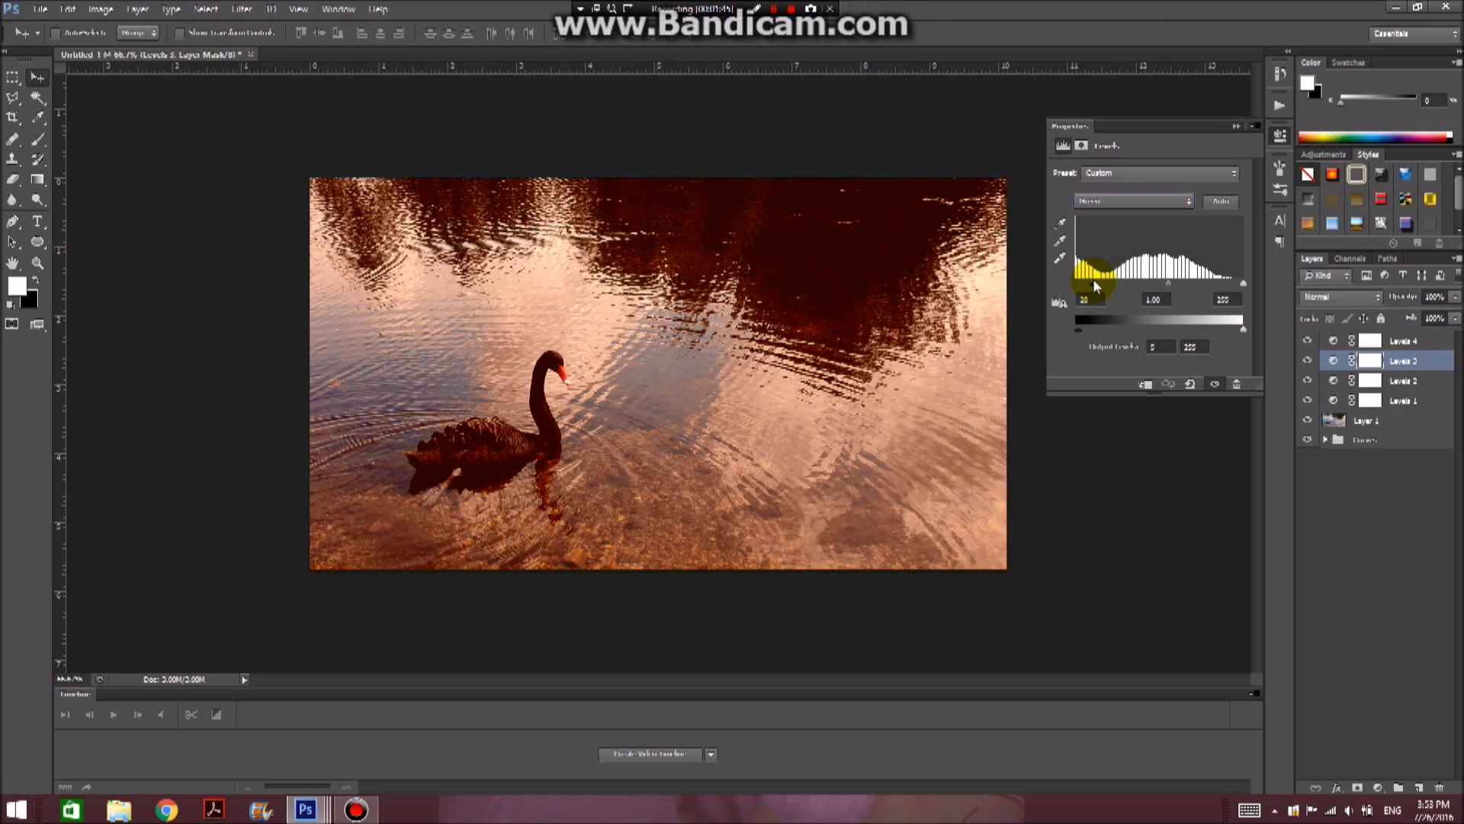
- Add a fifth Levels adjustment layer above Levels 4 with an RGB black input of 13 and a white input of 231
click(1412, 340)
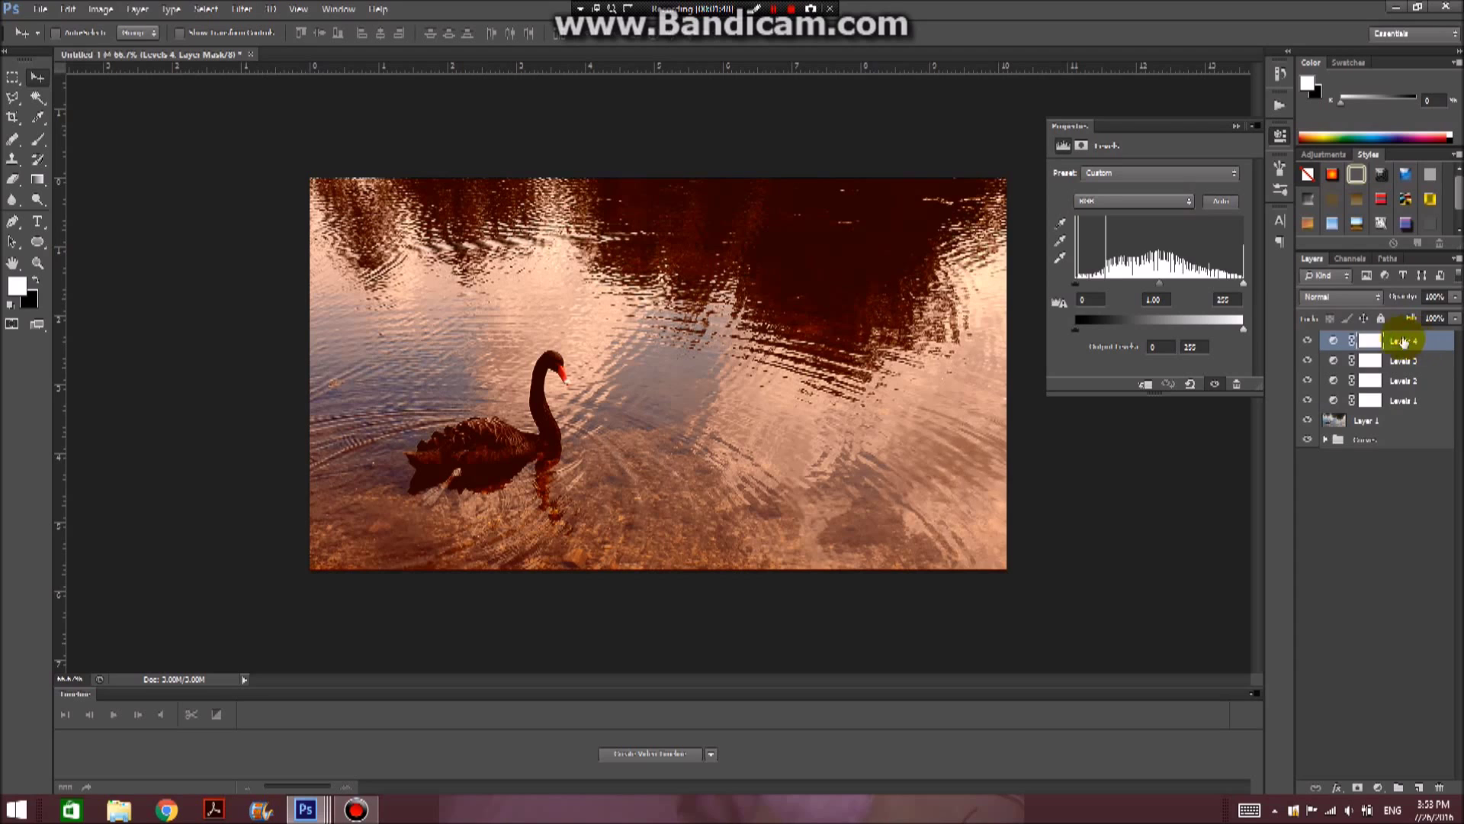
click(1309, 341)
click(1309, 342)
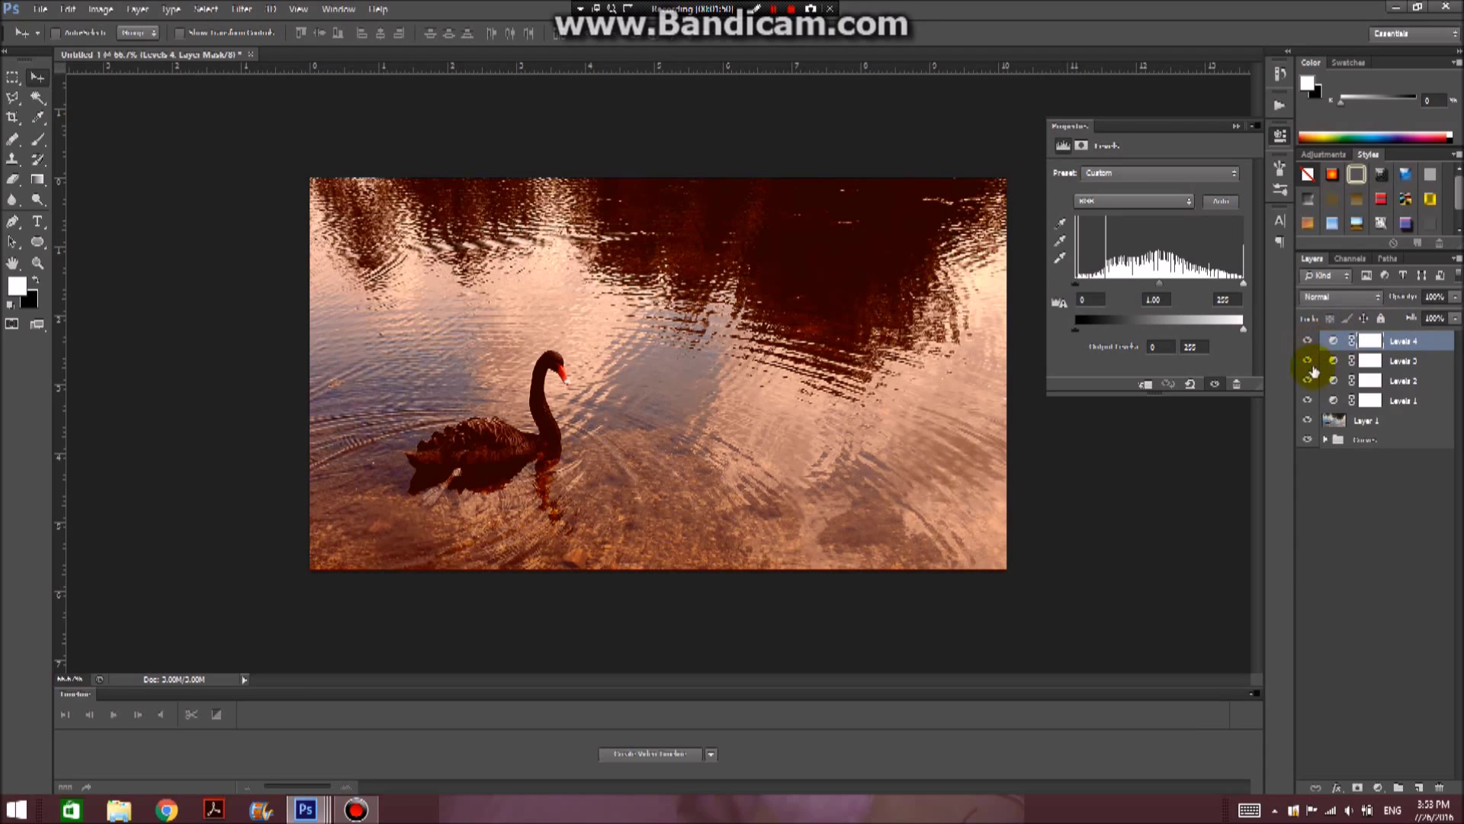
click(1379, 788)
click(1361, 532)
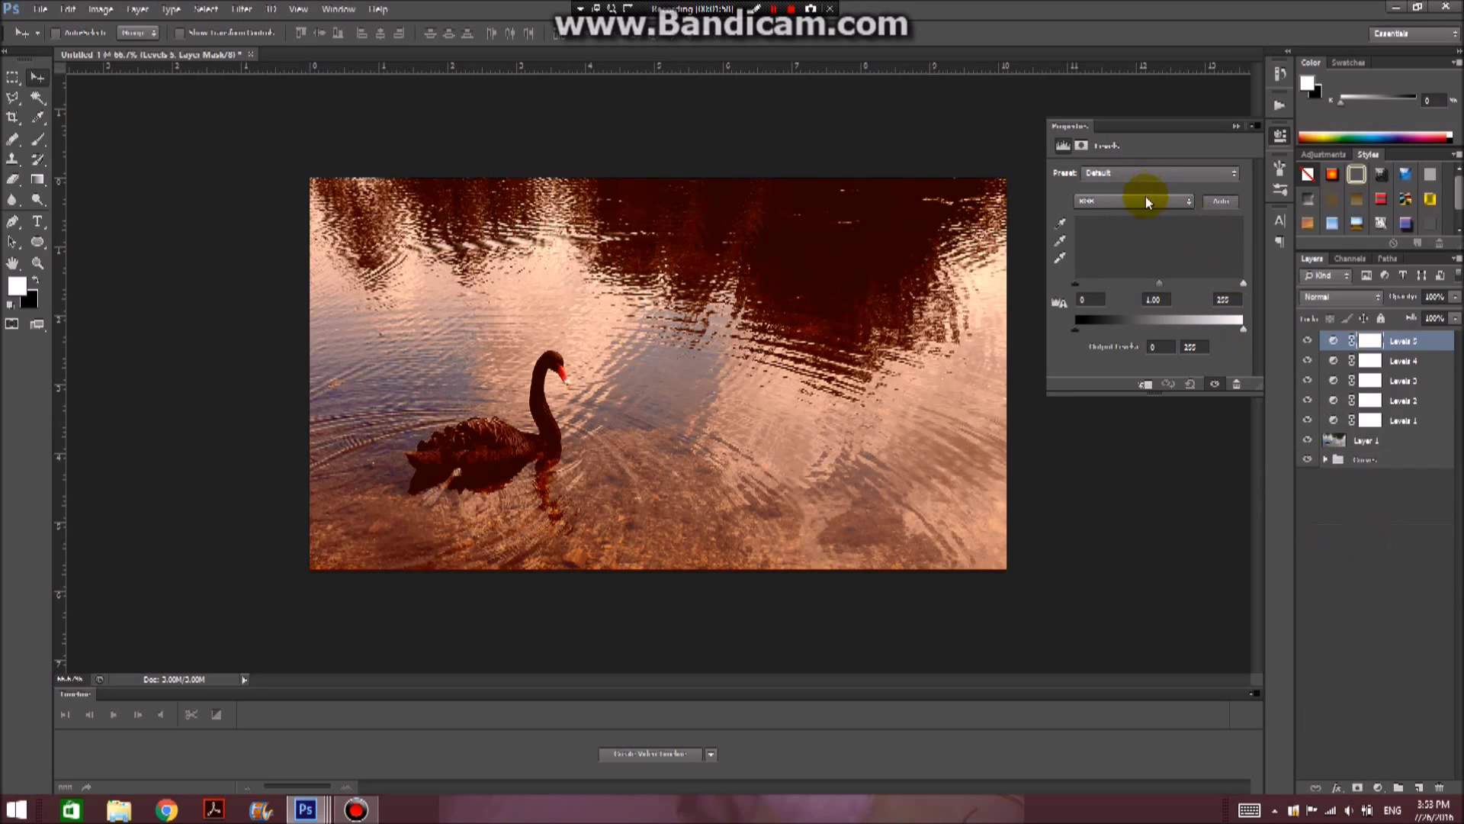
drag(1243, 283, 1236, 286)
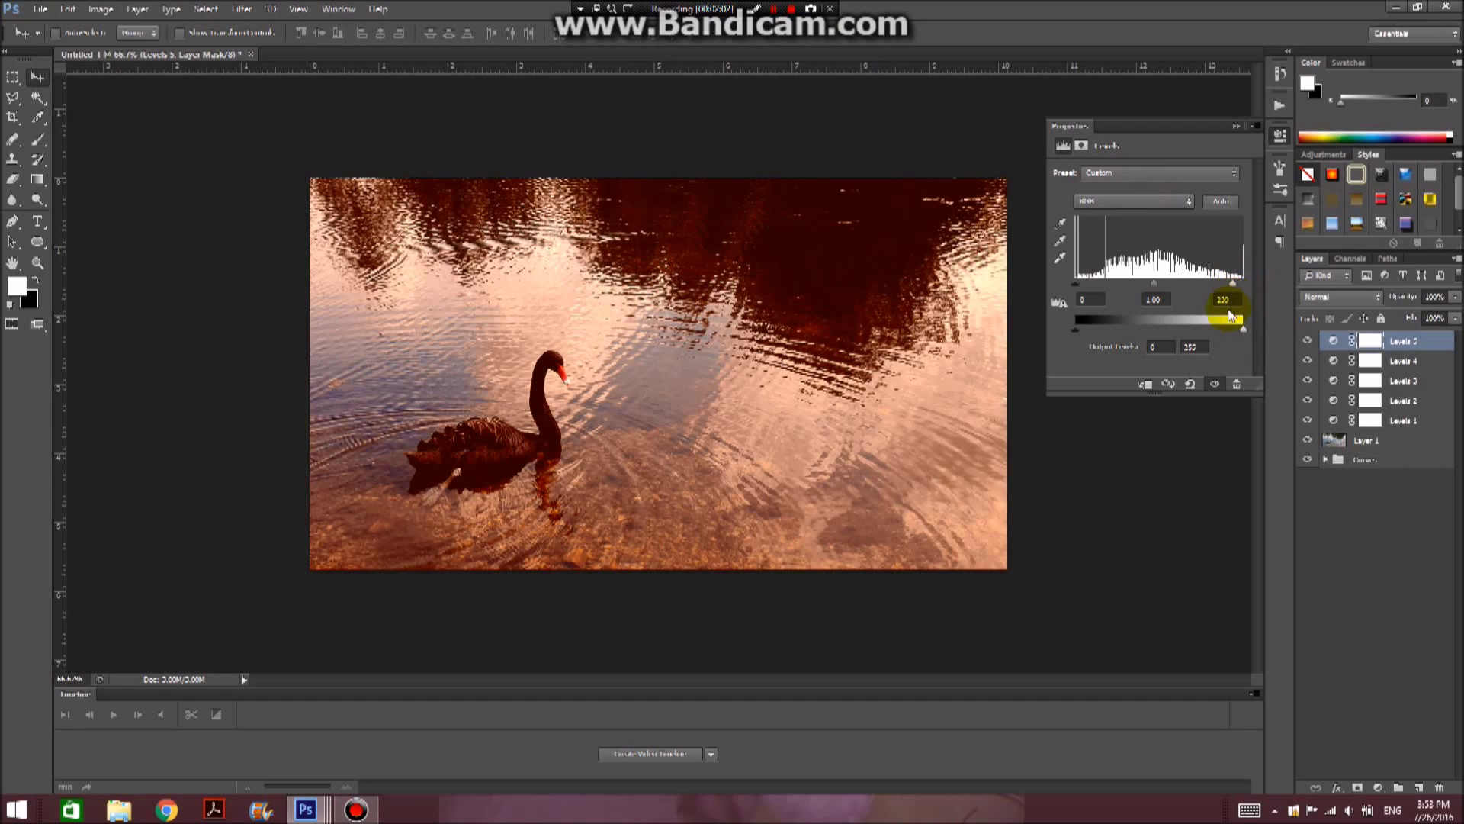
mouse_move(1243, 330)
mouse_down()
mouse_move(1231, 331)
mouse_move(1248, 328)
mouse_up()
drag(1073, 324, 1083, 289)
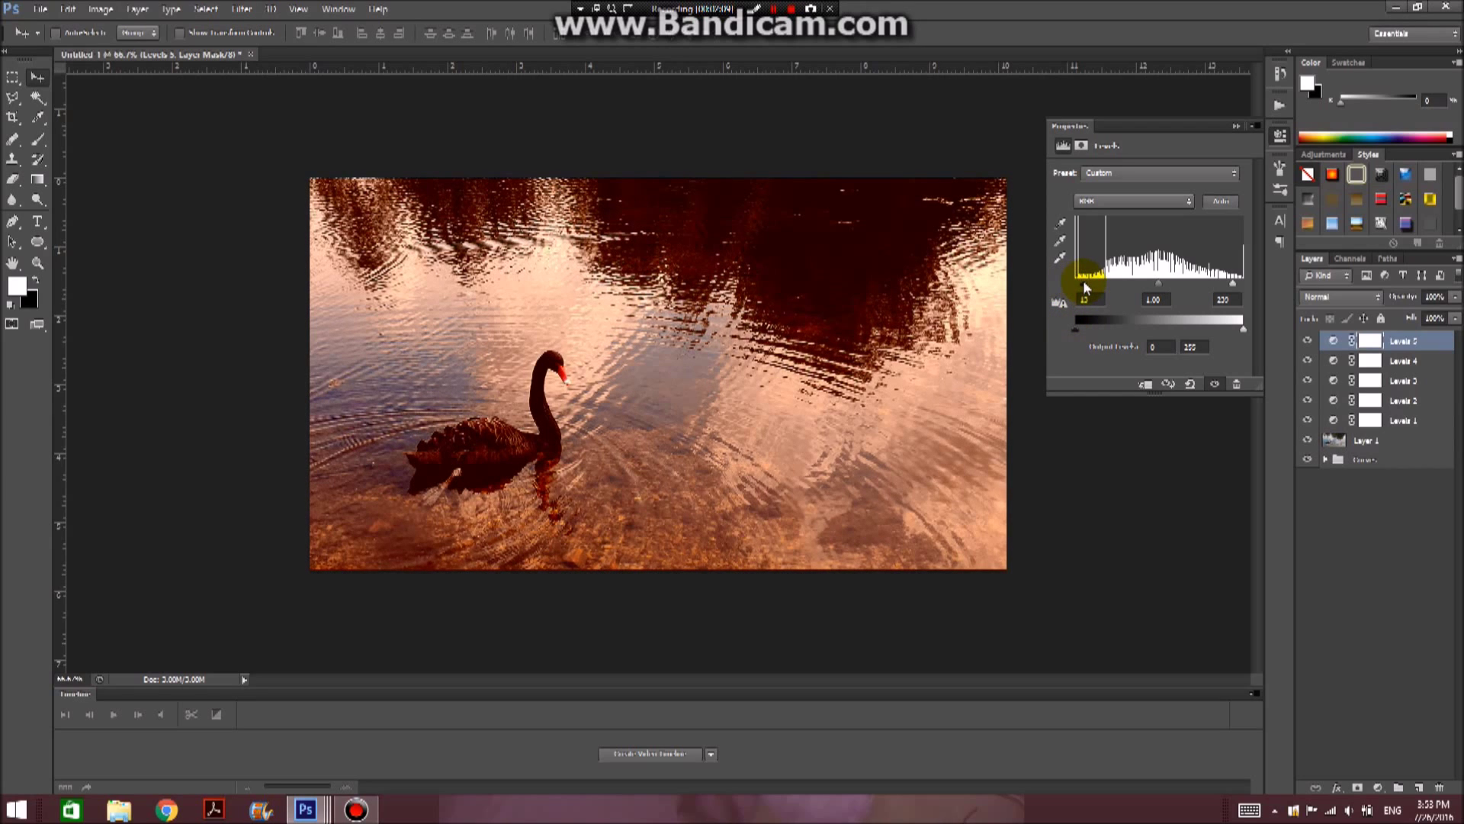
drag(1235, 288, 1228, 287)
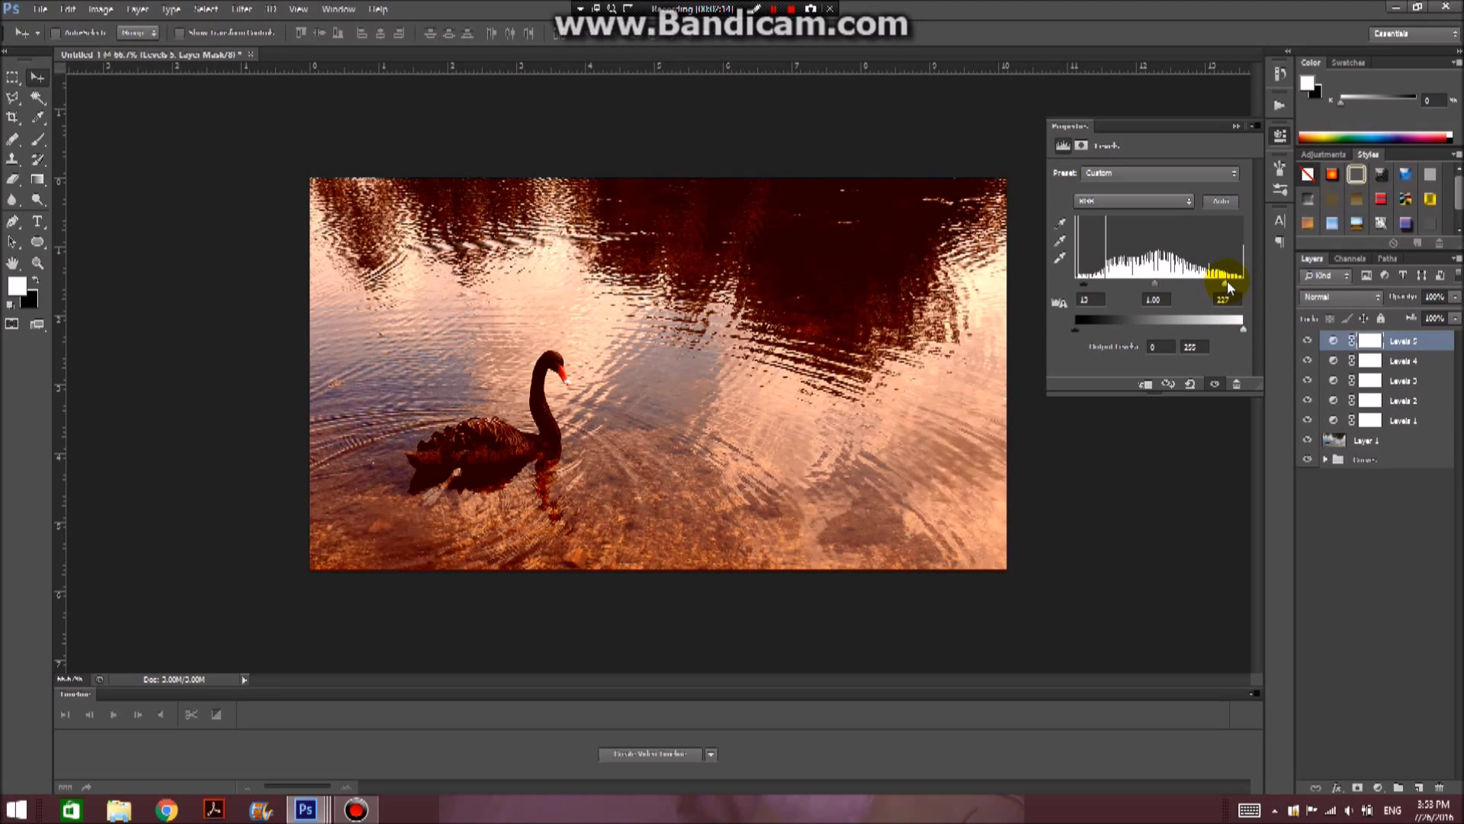
click(1349, 338)
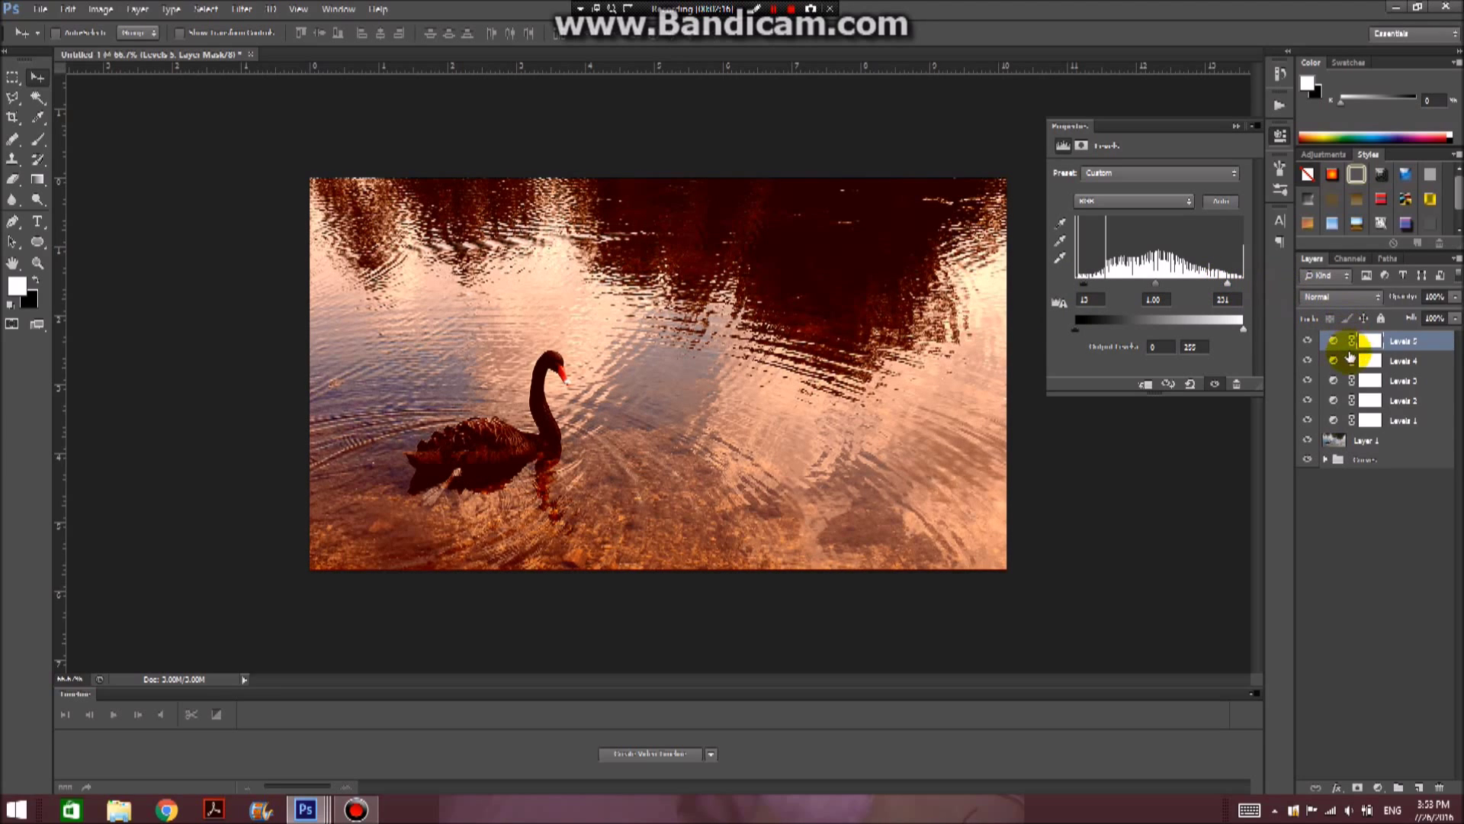
- Target the Levels 4 layer mask and set up the Gradient tool with the Foreground to Transparent preset
click(1373, 363)
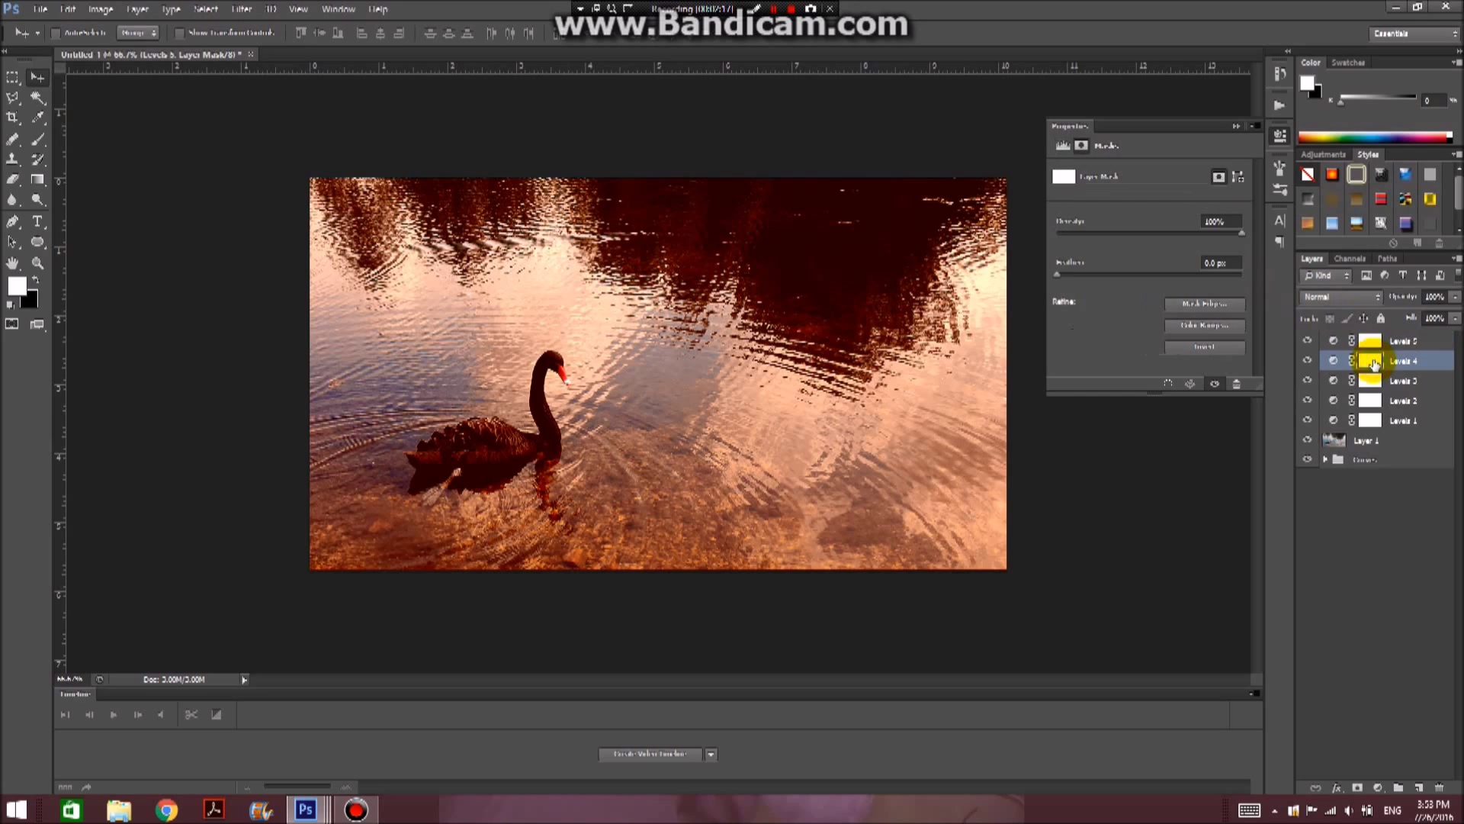
click(1333, 360)
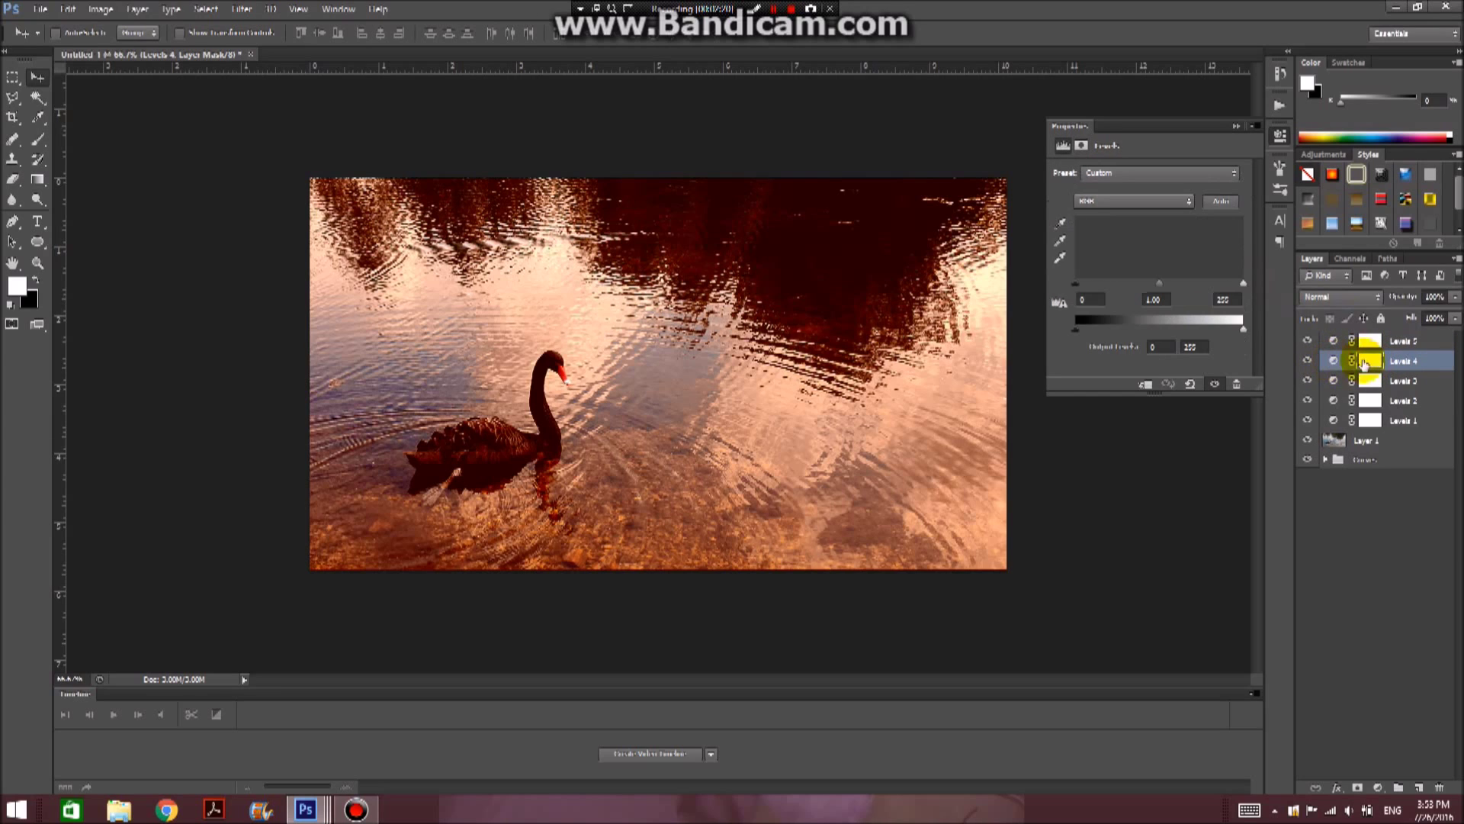
click(1370, 360)
click(38, 182)
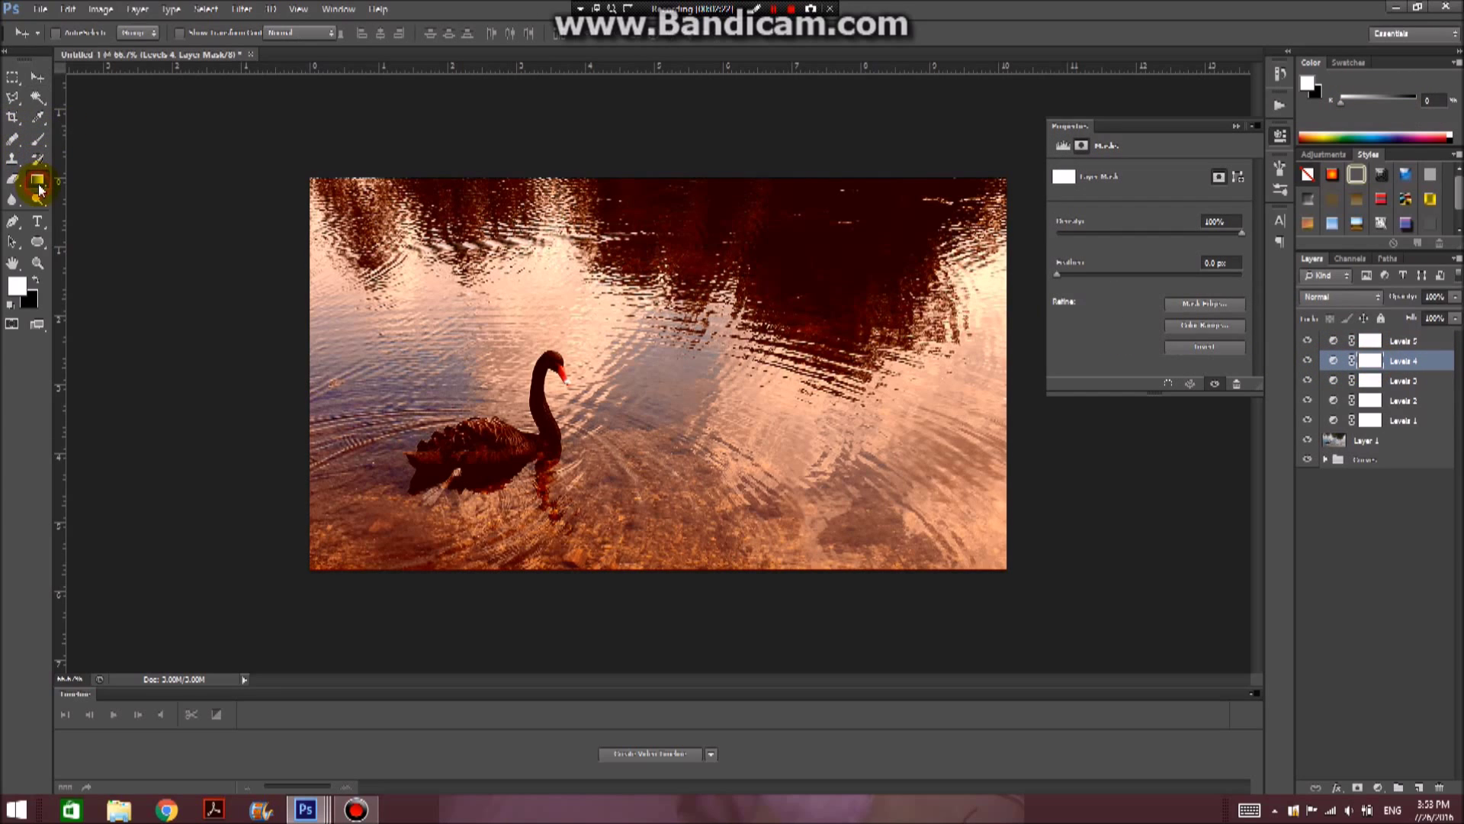
click(76, 33)
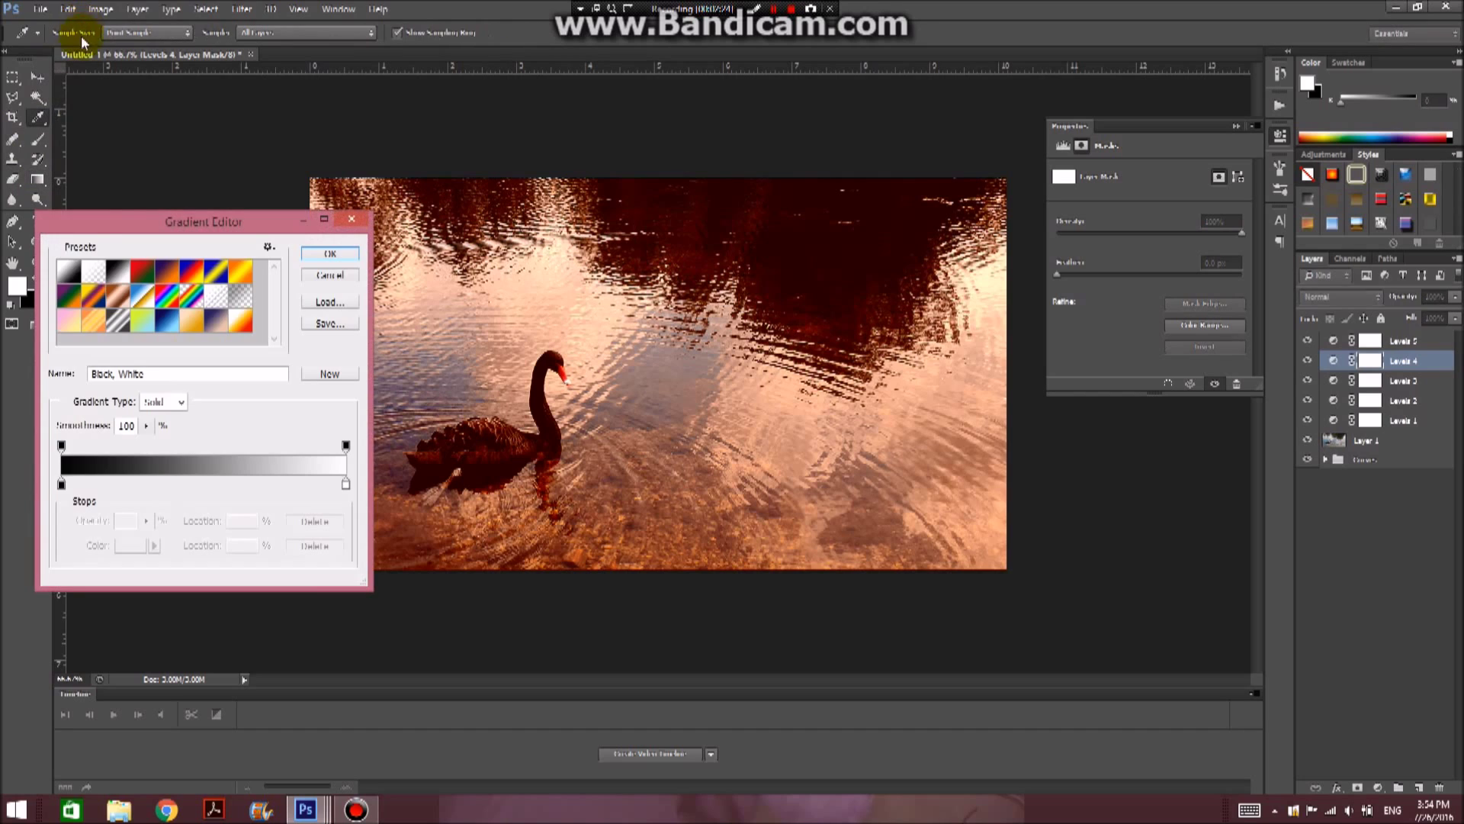
click(95, 269)
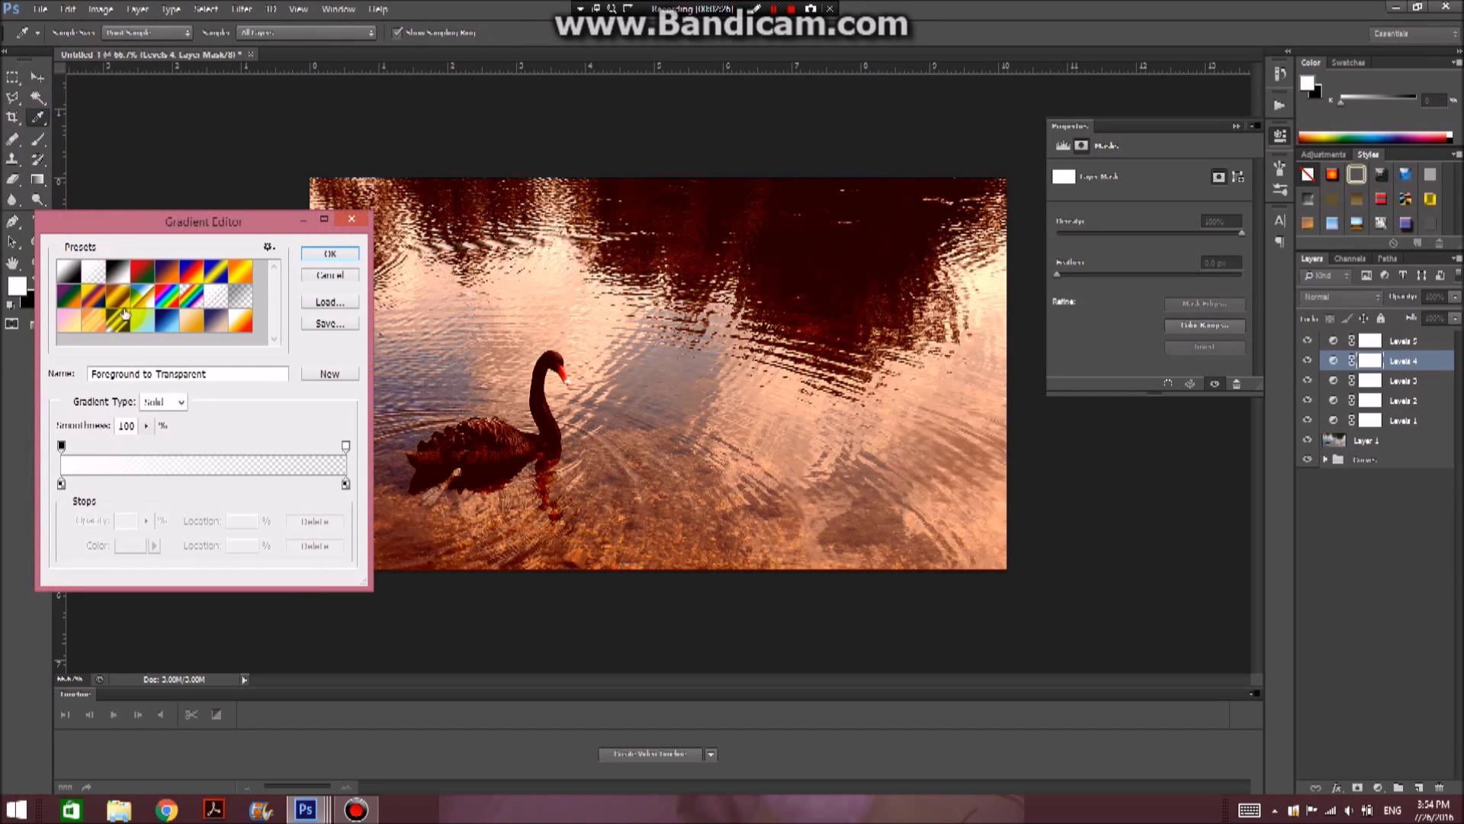
key(Return)
- Invert the Levels 4 layer mask to black
click(1309, 363)
click(1308, 365)
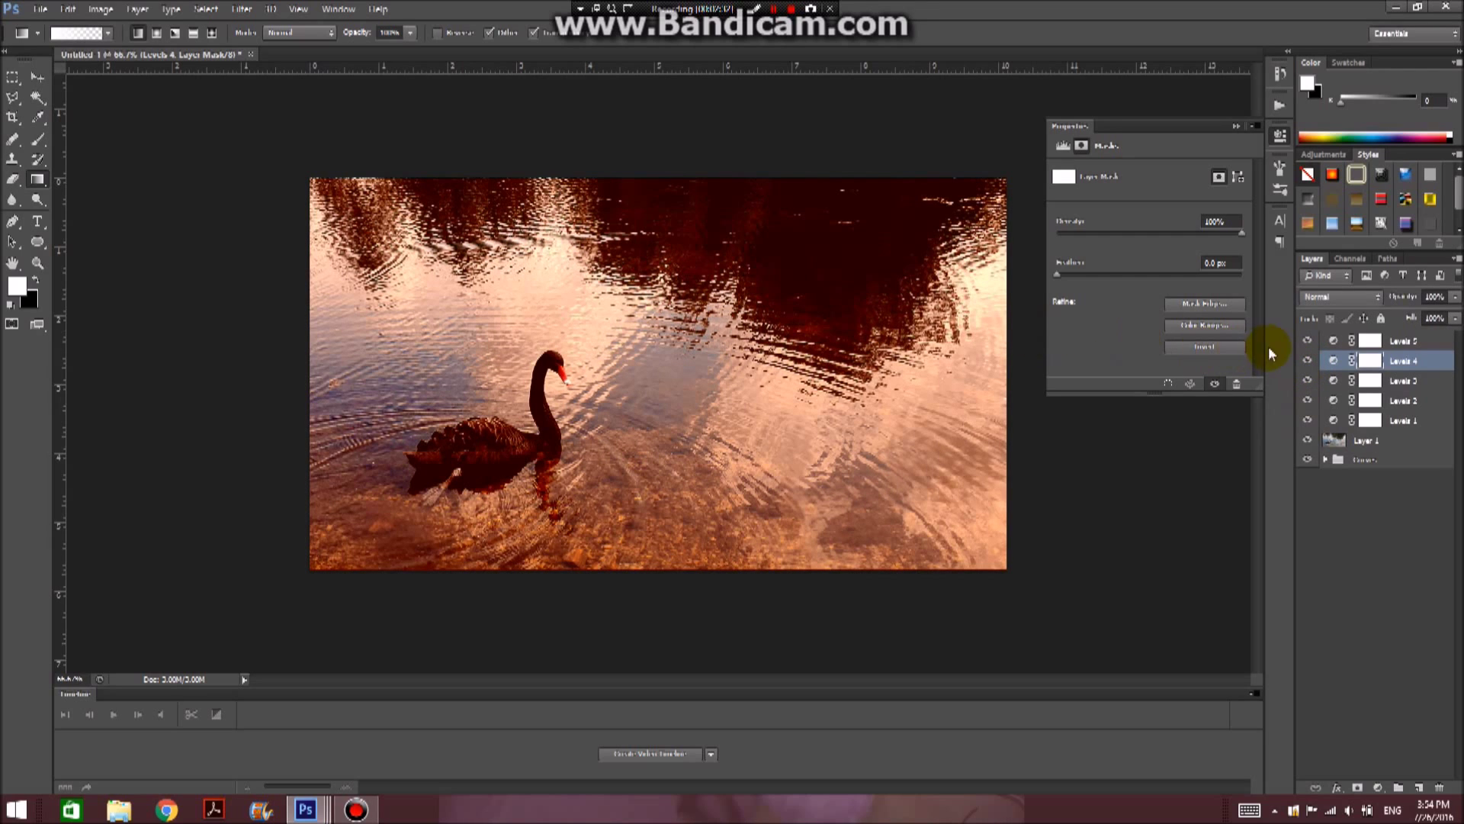
click(1370, 363)
key(ctrl+i)
click(1237, 126)
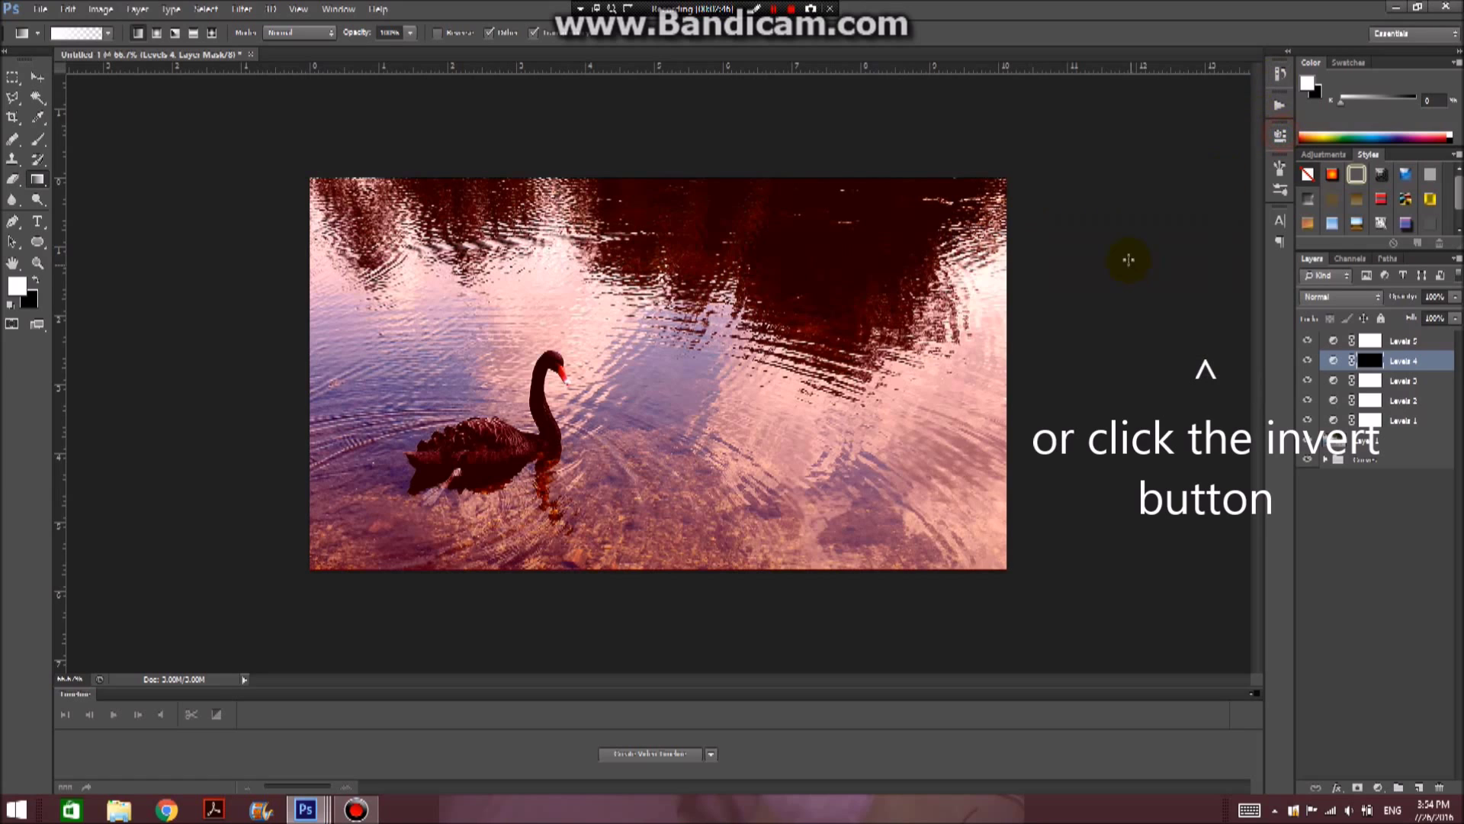
- Draw several white gradients on the Levels 4 mask from the photo's edges inward to restore the adjustment there, and compare the effect
drag(1050, 130, 735, 180)
drag(756, 131, 434, 486)
drag(1117, 469, 662, 550)
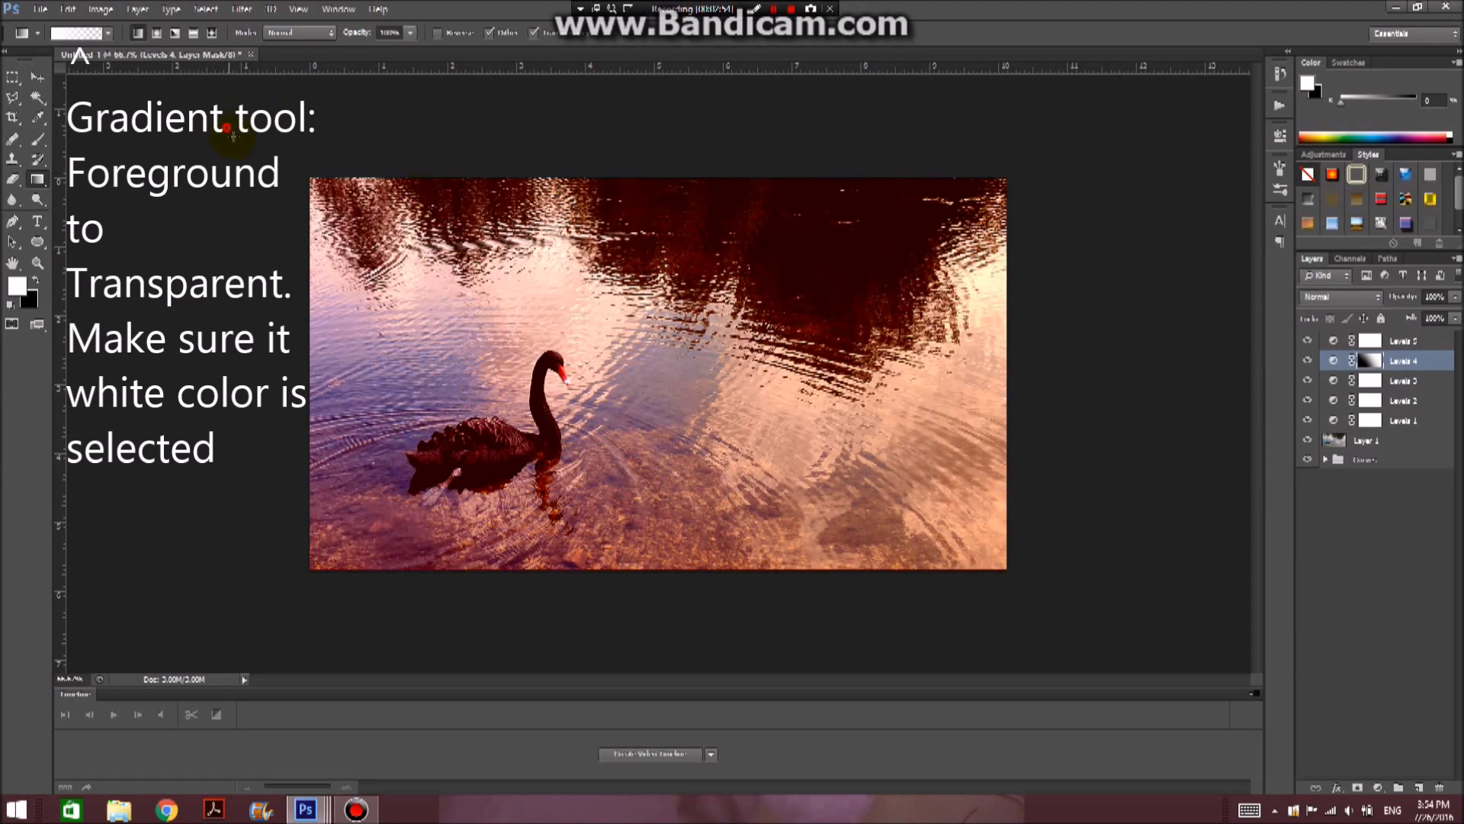
mouse_move(995, 206)
mouse_down()
mouse_move(587, 410)
mouse_move(497, 422)
mouse_up()
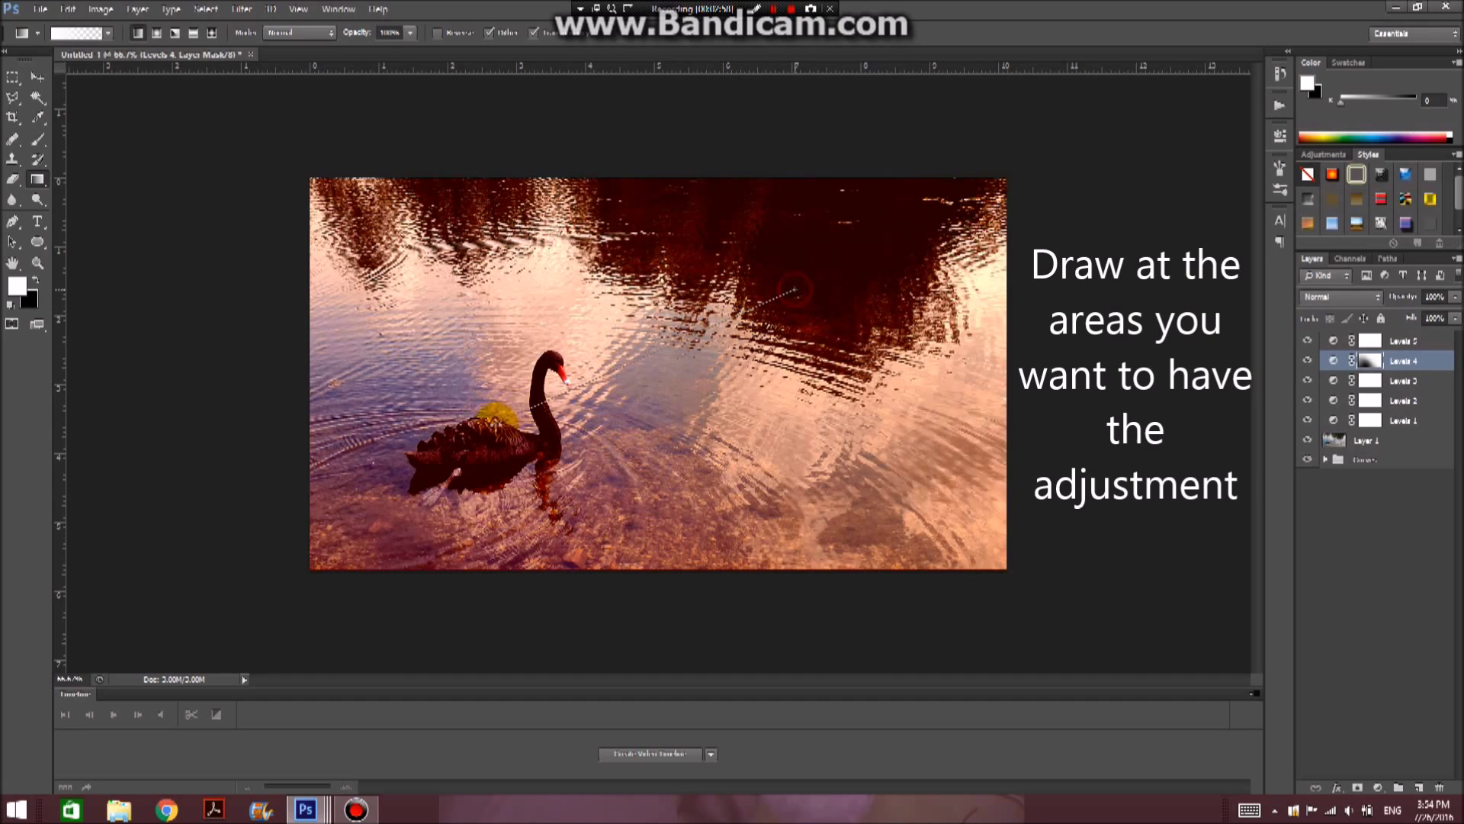
mouse_move(1065, 157)
mouse_down()
mouse_move(941, 297)
mouse_move(808, 401)
mouse_up()
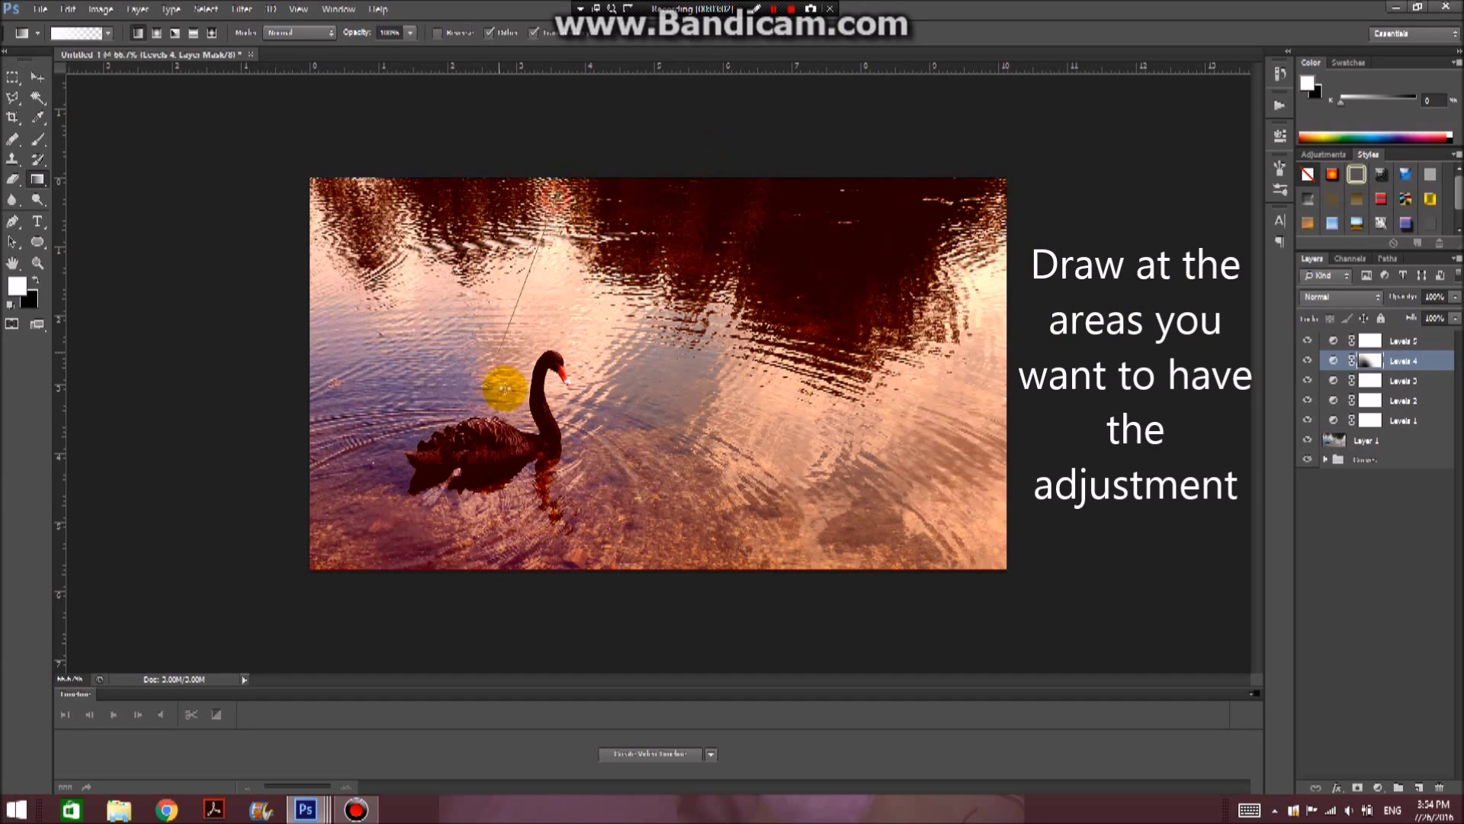
click(1308, 360)
click(1309, 363)
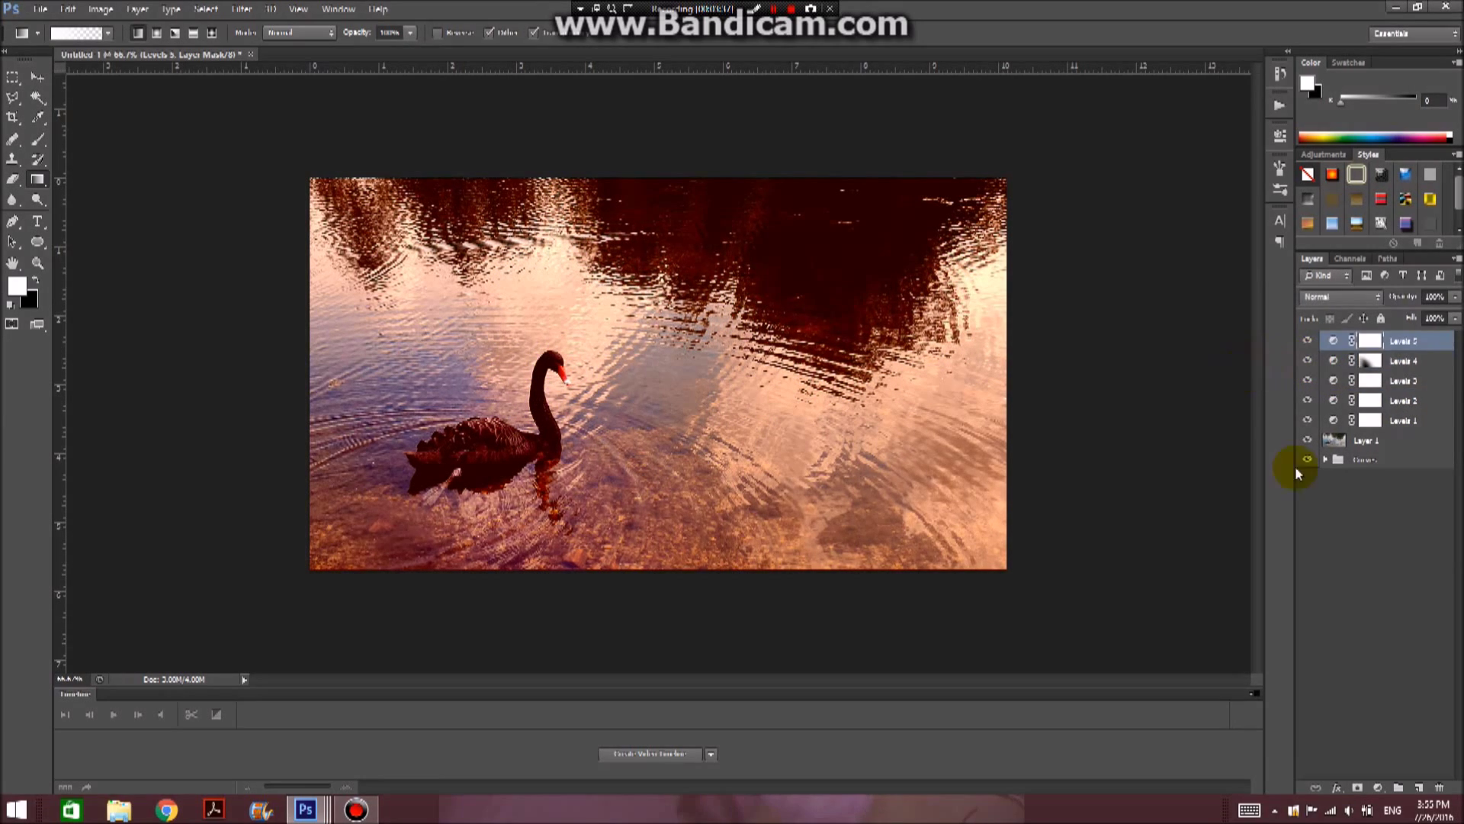
- Create a layer group, move all five Levels layers into it, and compare the photo with and without the group
click(1393, 786)
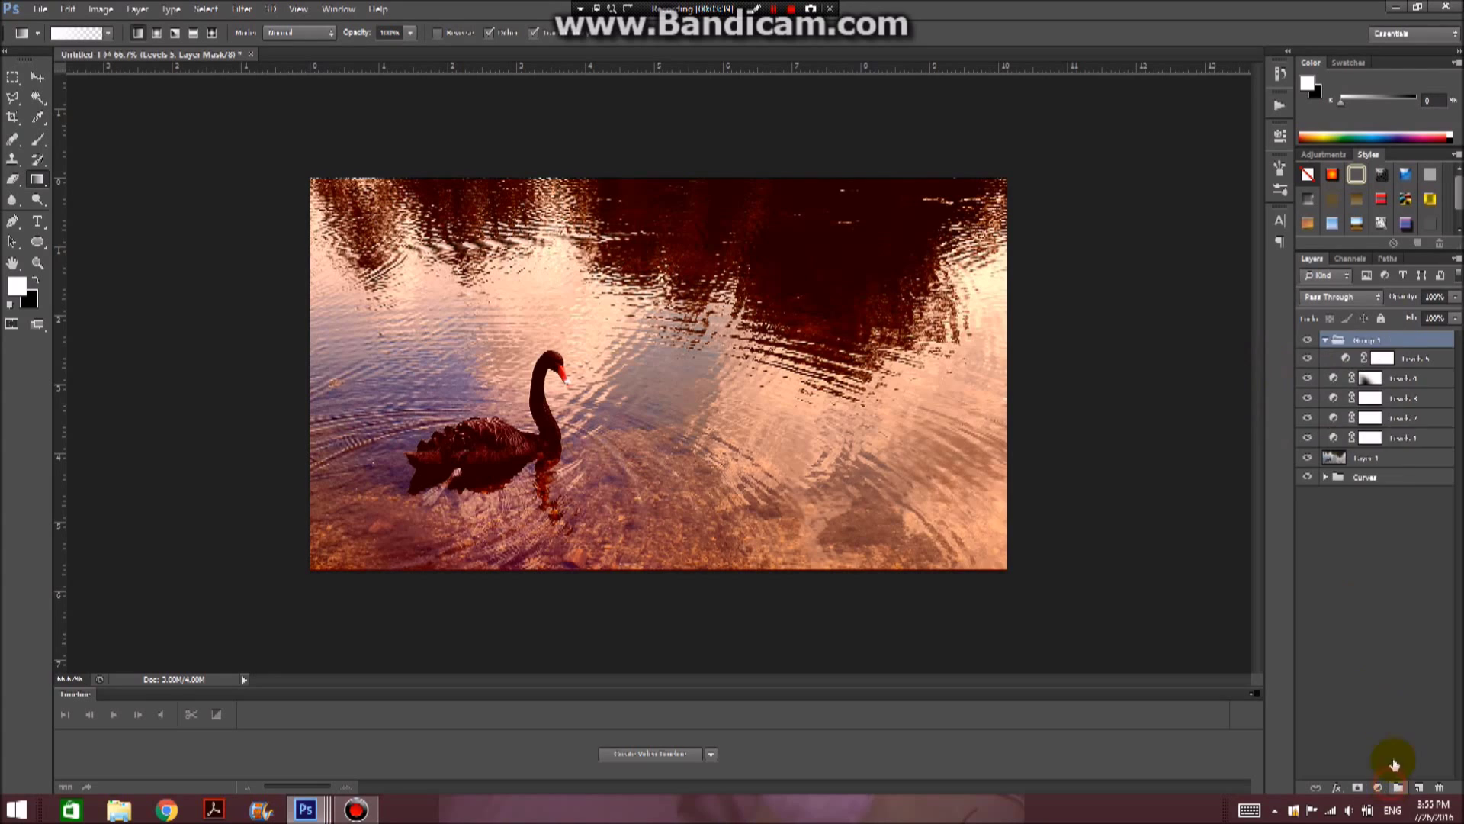
click(1405, 434)
shift+click(1396, 359)
drag(1395, 359, 1360, 343)
click(1325, 340)
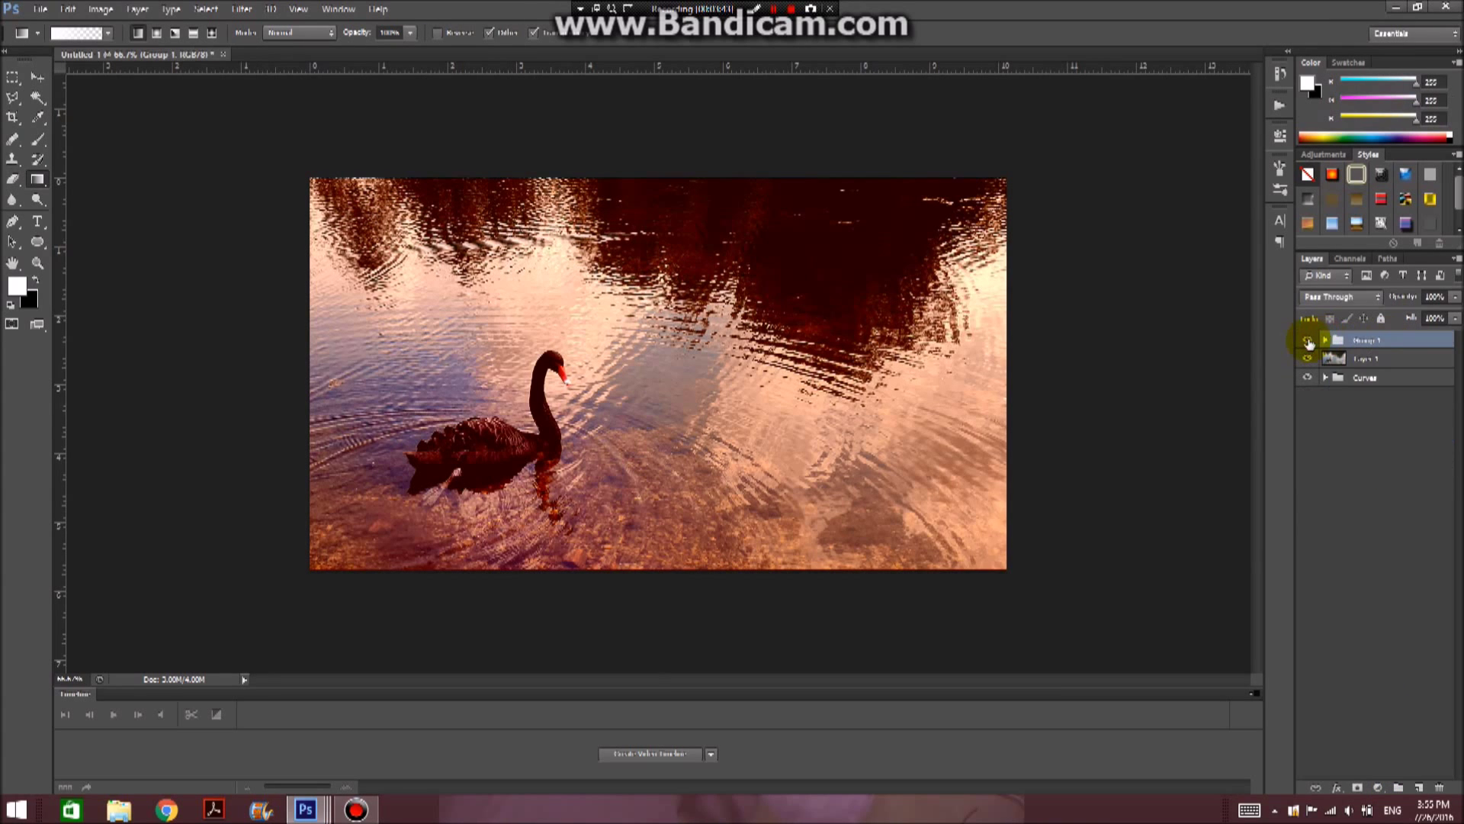
click(1308, 341)
click(1308, 341)
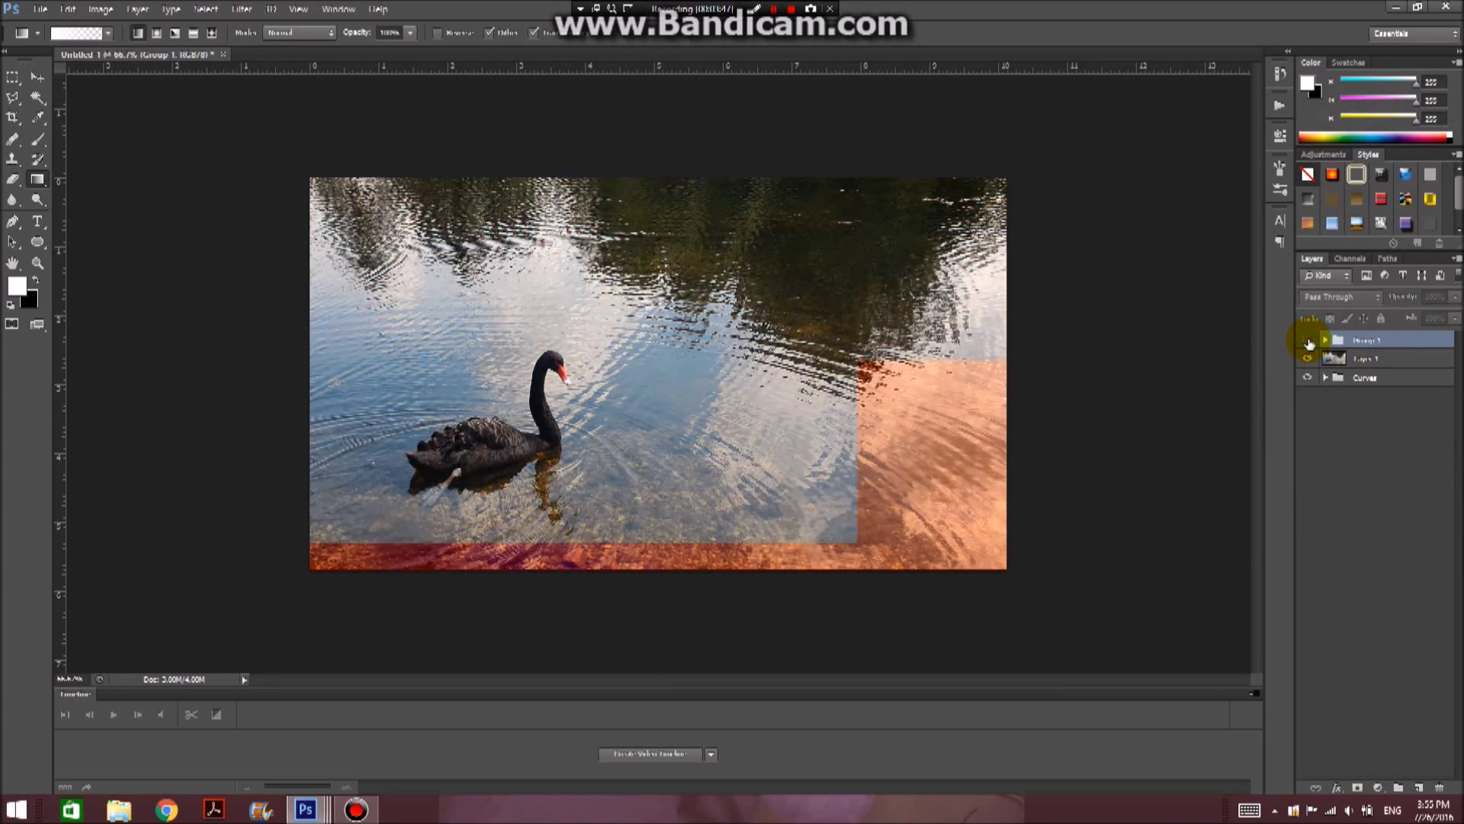
click(1307, 340)
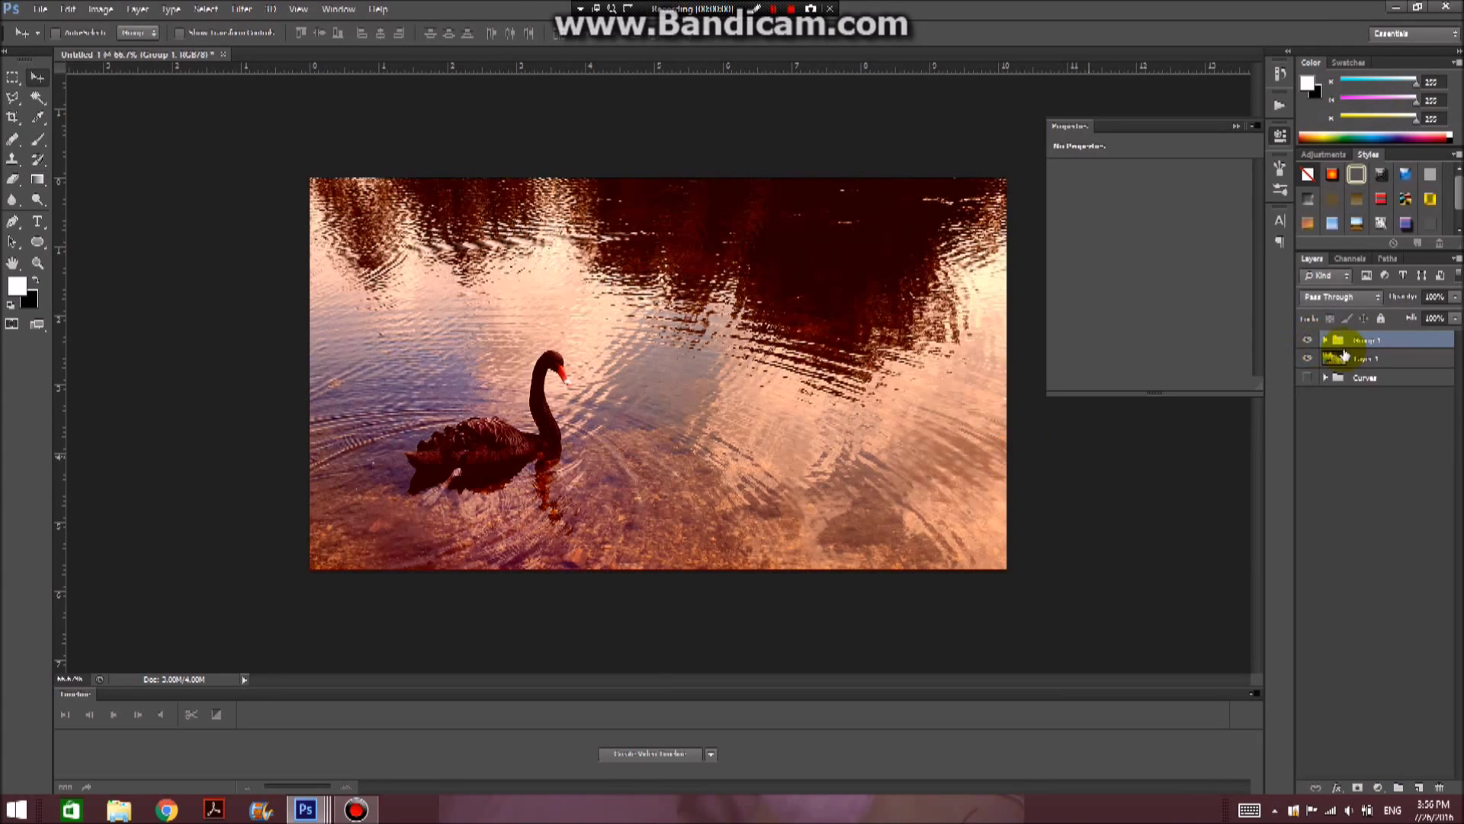
- Rename the new layer group as Levels
double_click(1370, 340)
text(Levels)
key(Return)
- Add a Hue/Saturation adjustment layer above the Levels group and raise the Master saturation slightly, to about +16
click(1377, 788)
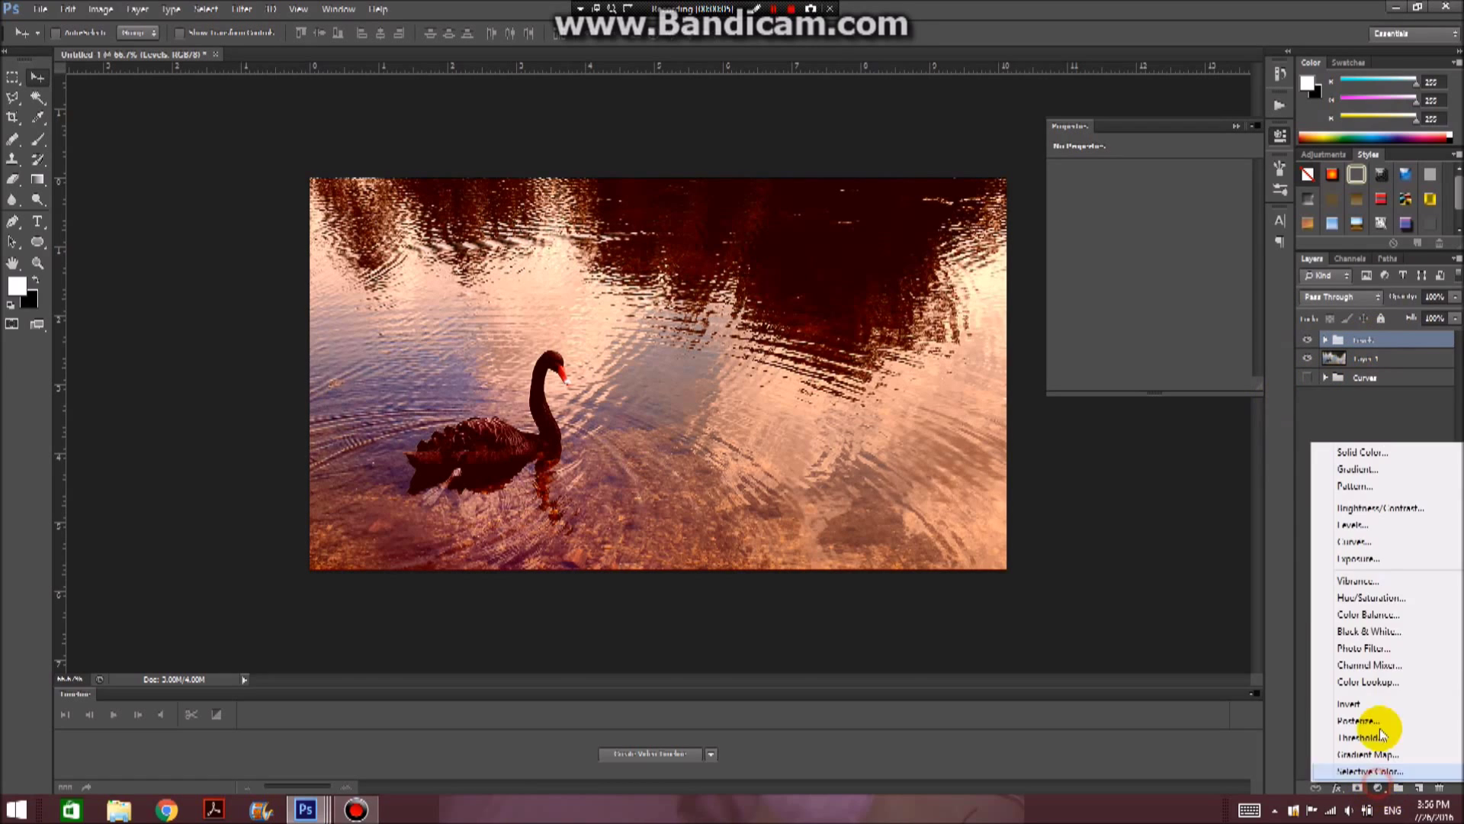
click(1371, 598)
drag(1149, 261, 1161, 263)
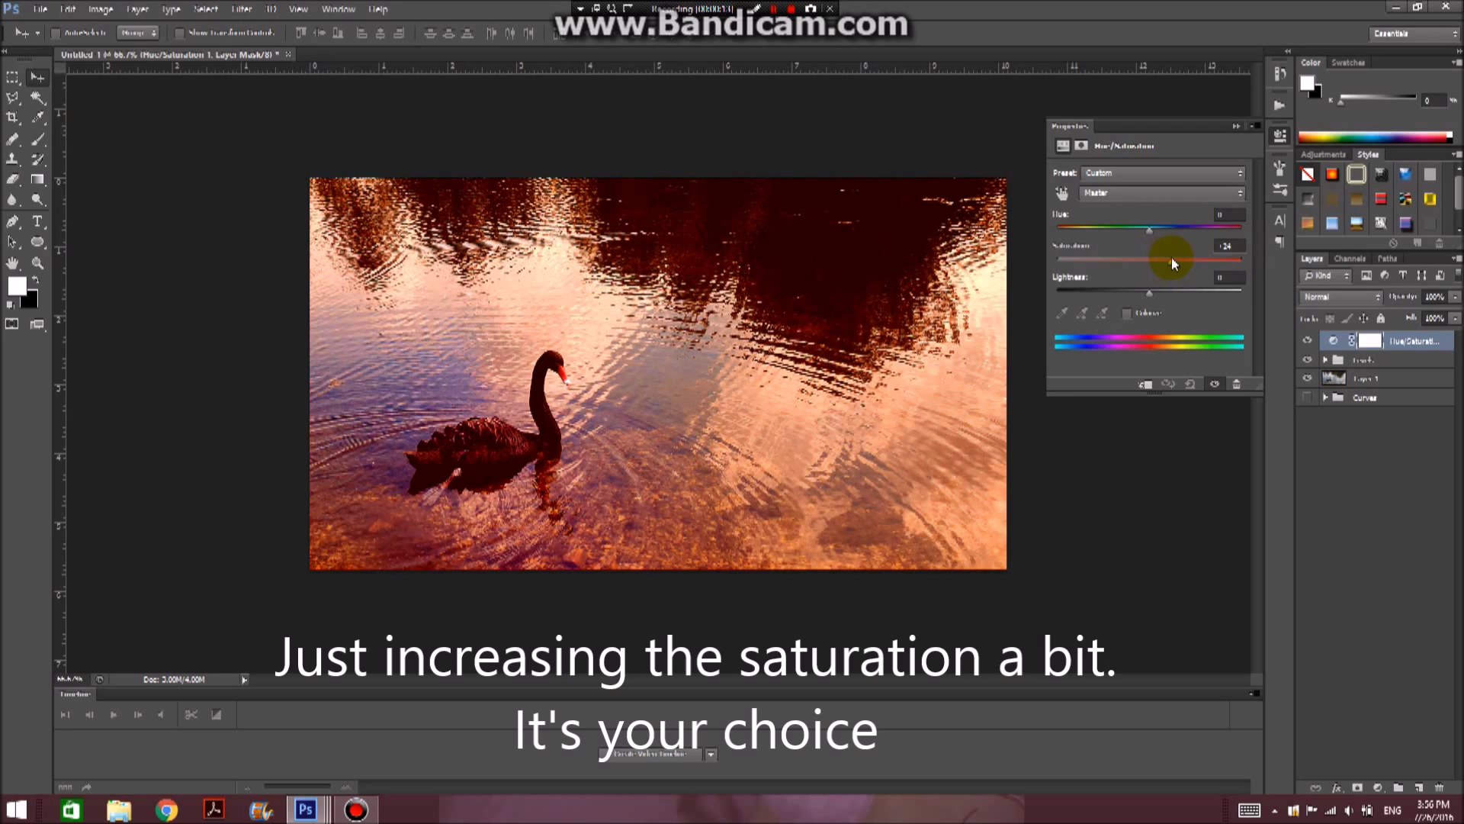
drag(1163, 257, 1164, 257)
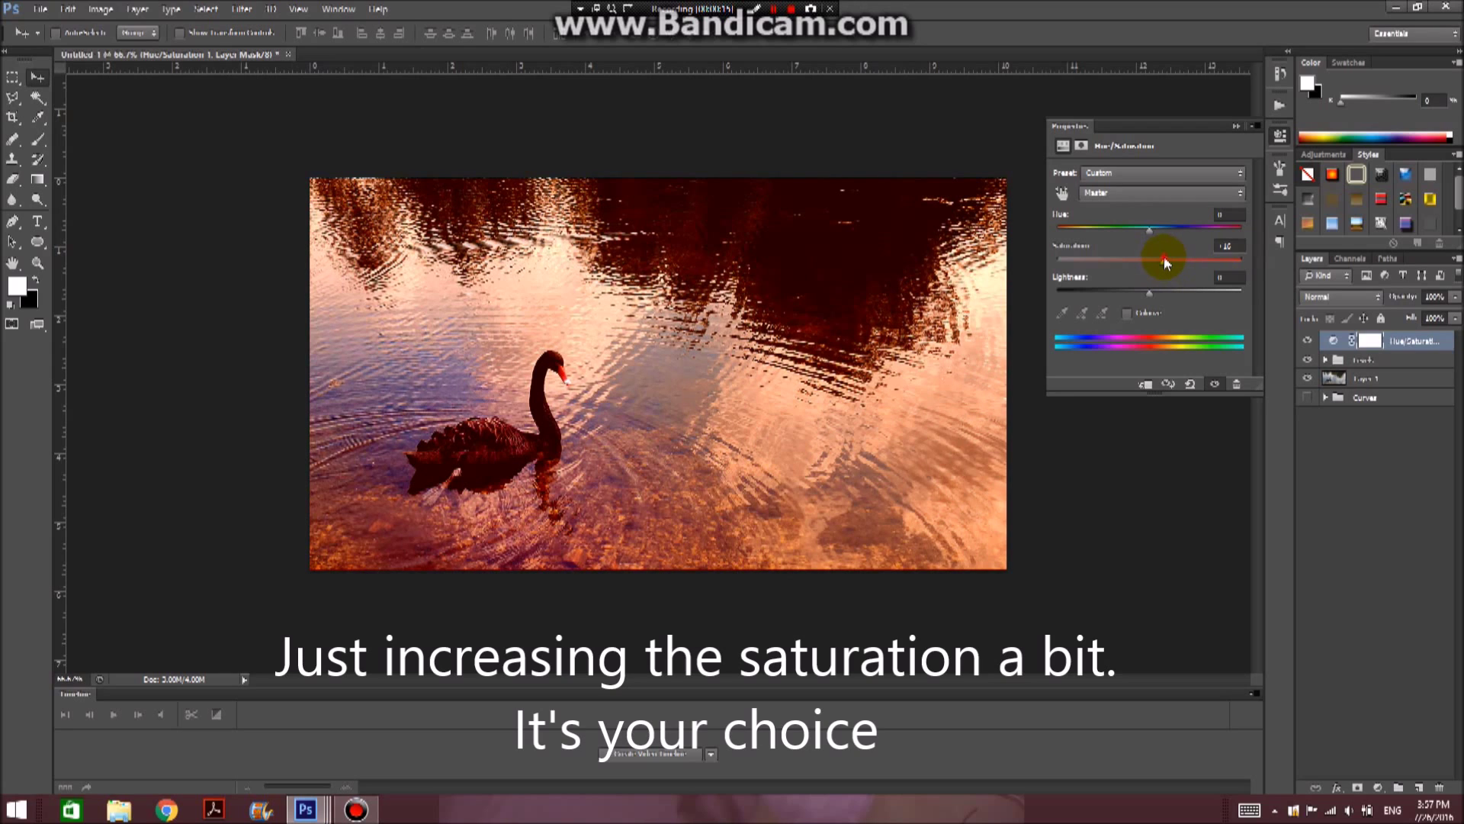
click(1309, 361)
mouse_move(1347, 366)
mouse_down()
mouse_move(1366, 392)
mouse_move(1369, 355)
mouse_up()
click(1310, 360)
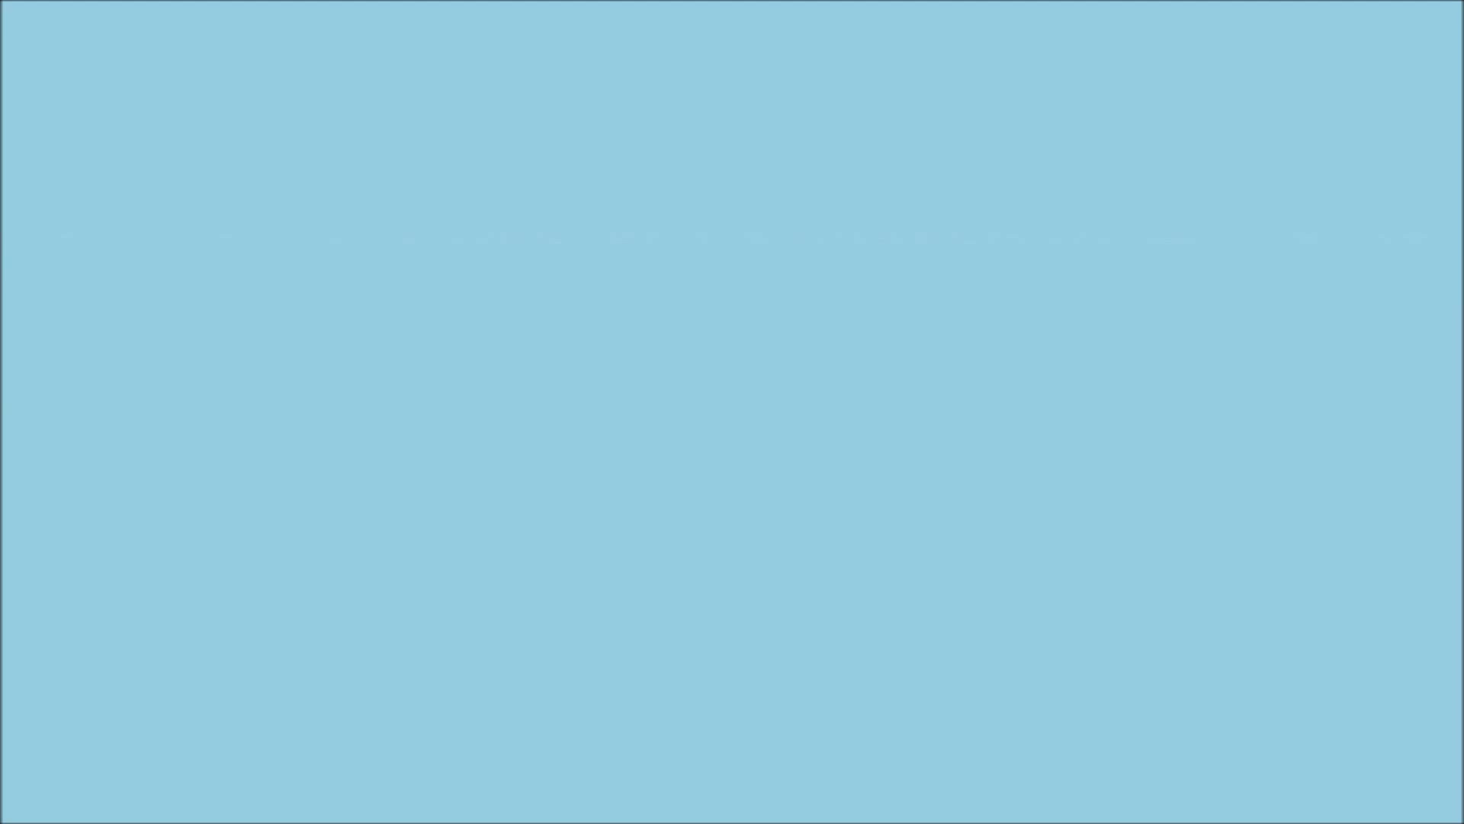